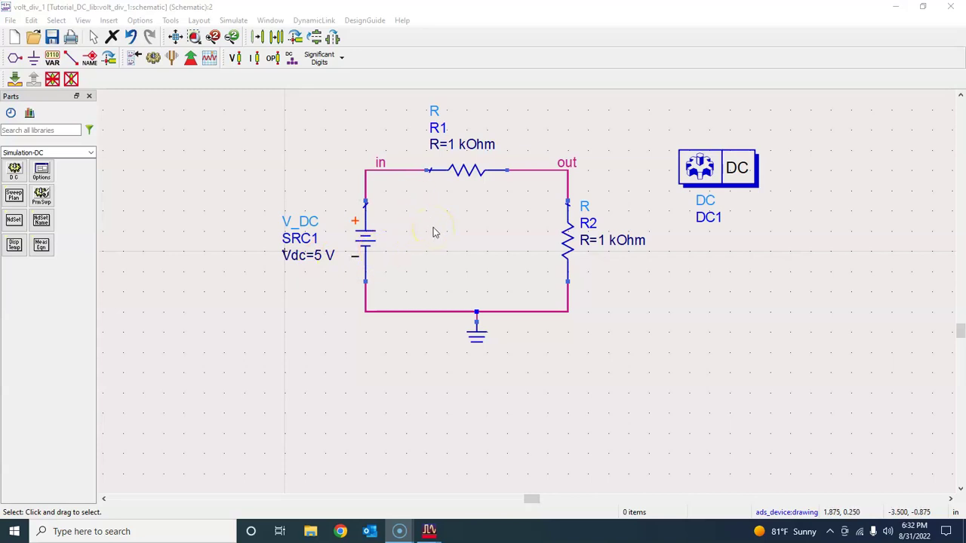
- Give DC1 a Linear sweep with Start 0, Stop 5 and Step-size 1 for 6 points
double_click(700, 170)
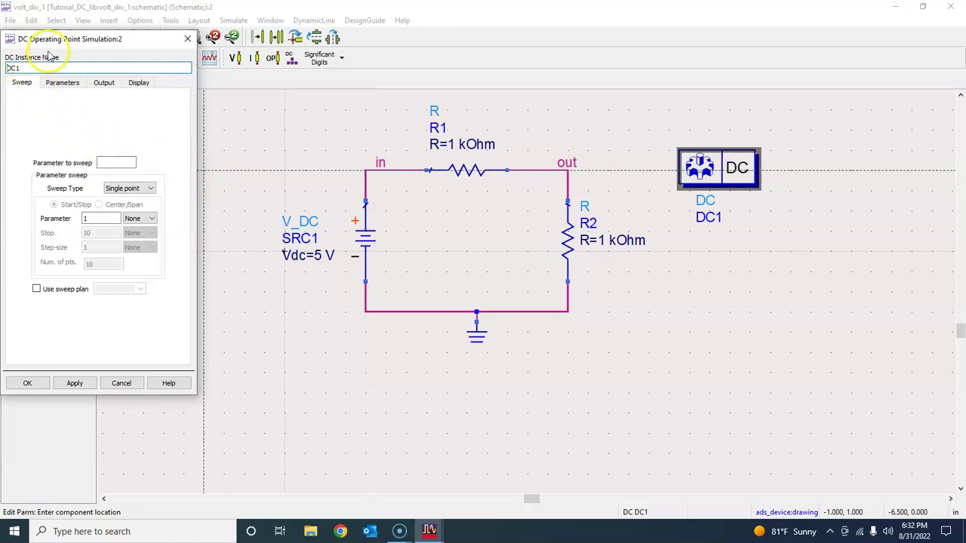
drag(46, 38, 140, 38)
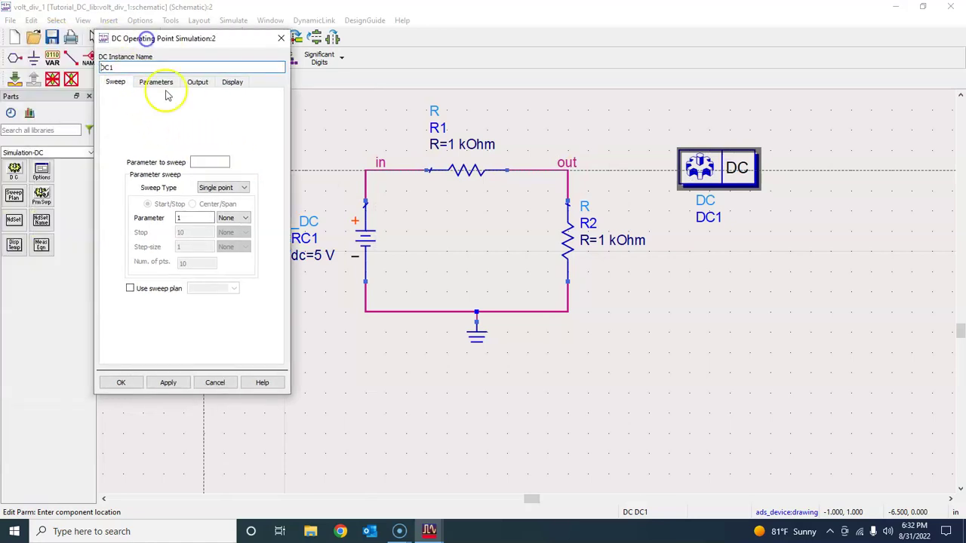
click(221, 188)
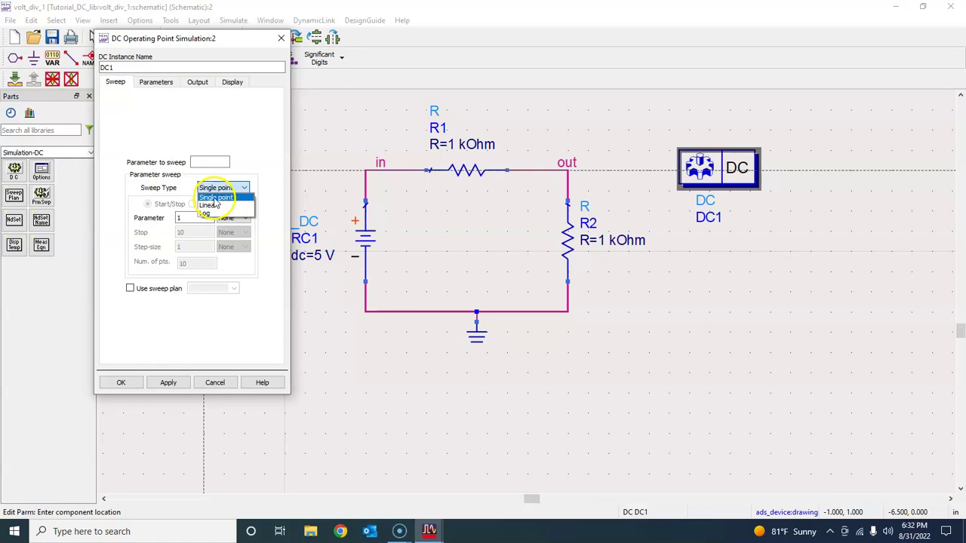
click(214, 206)
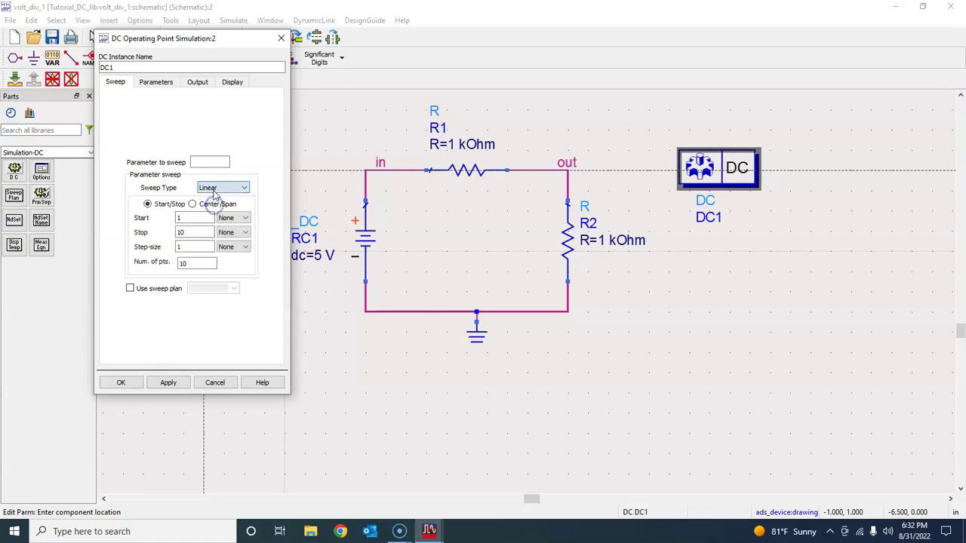
click(181, 216)
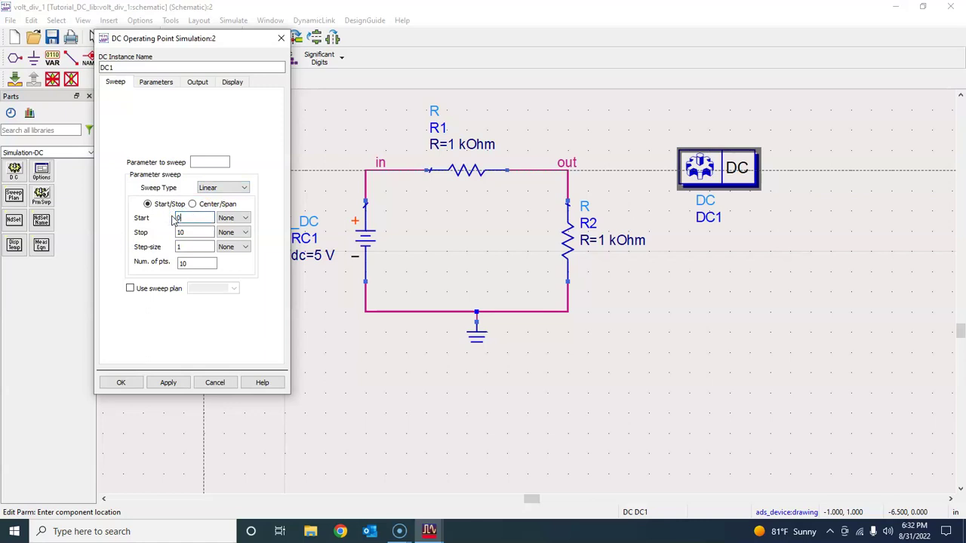
text(0)
double_click(181, 234)
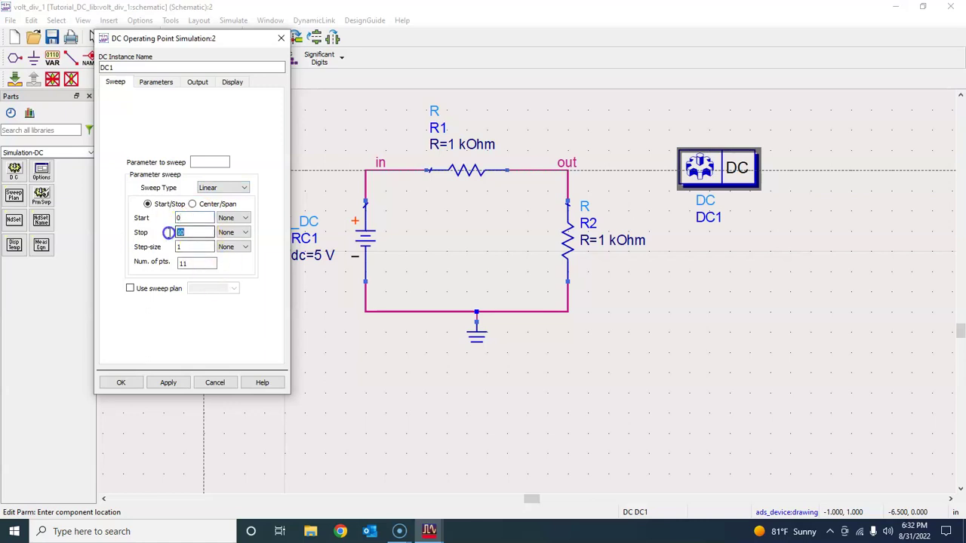
text(5)
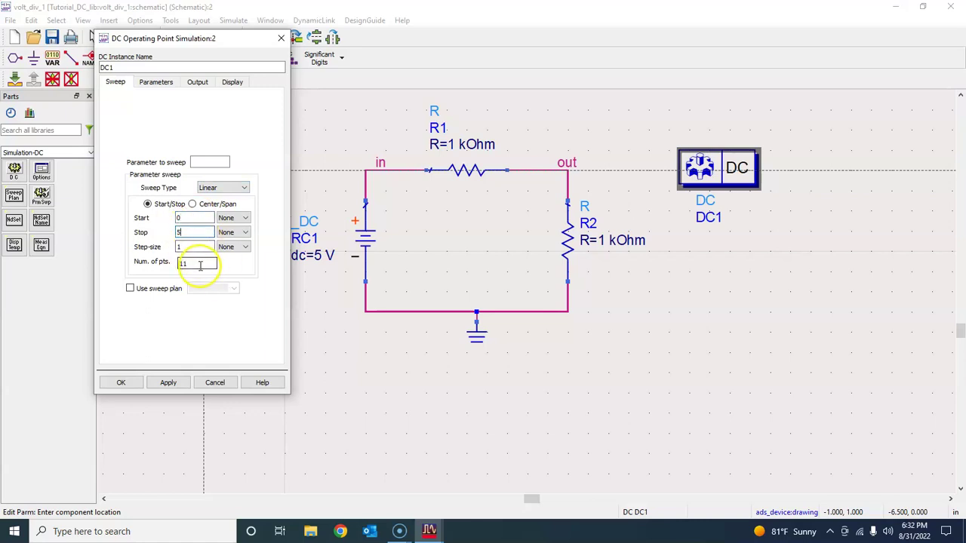
click(199, 263)
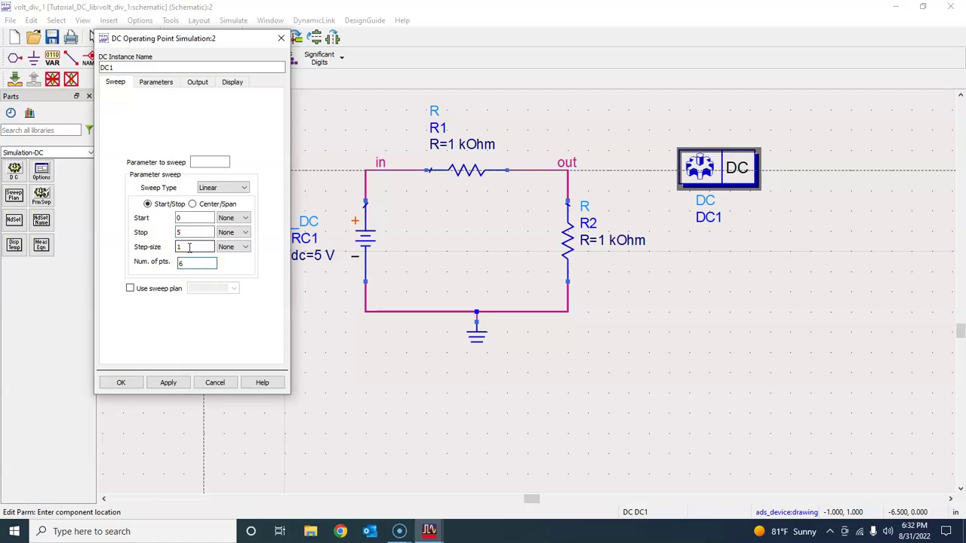
click(189, 247)
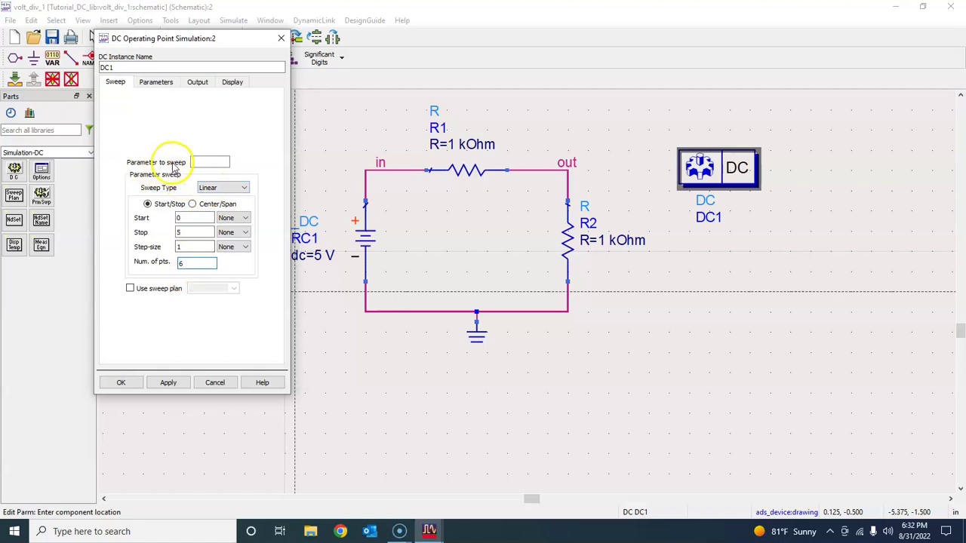
click(123, 384)
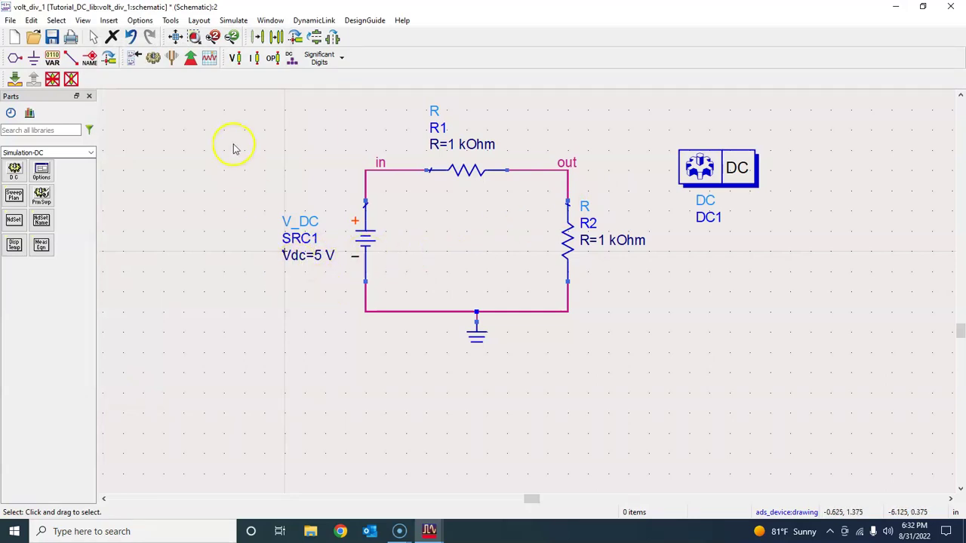
- Place a VAR1 variable block above the circuit, top-left
click(53, 59)
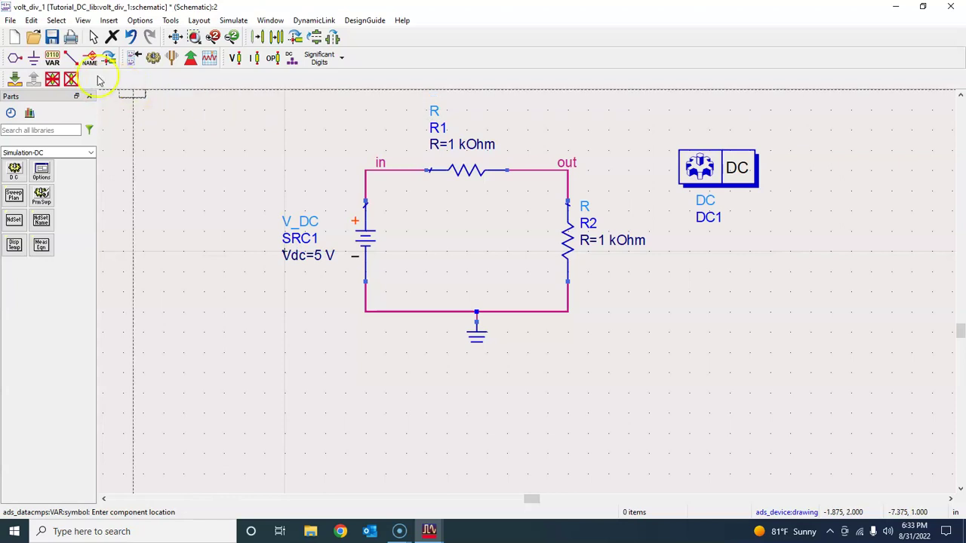
click(235, 101)
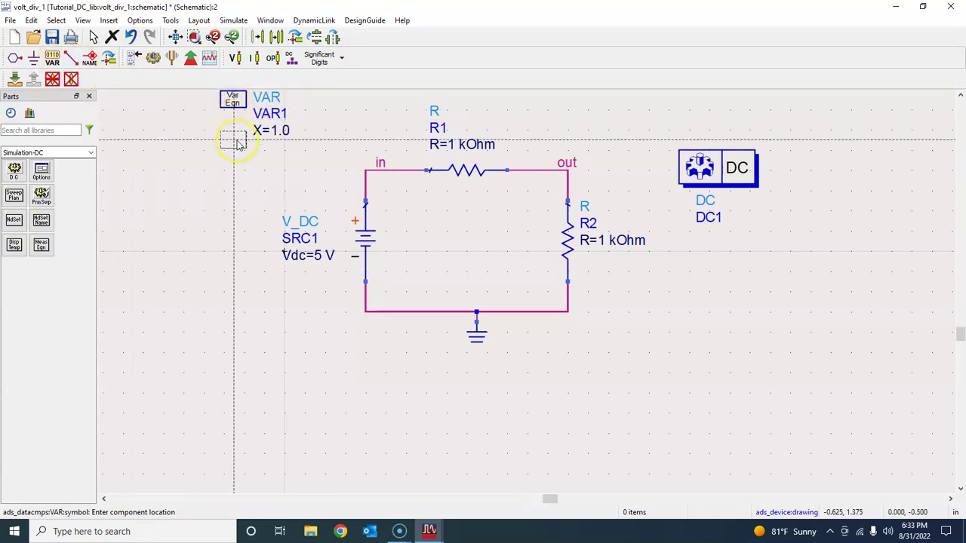
key(Escape)
mouse_move(232, 102)
mouse_down()
mouse_move(232, 121)
mouse_move(275, 120)
mouse_move(212, 119)
mouse_move(224, 120)
mouse_up()
click(307, 116)
click(313, 117)
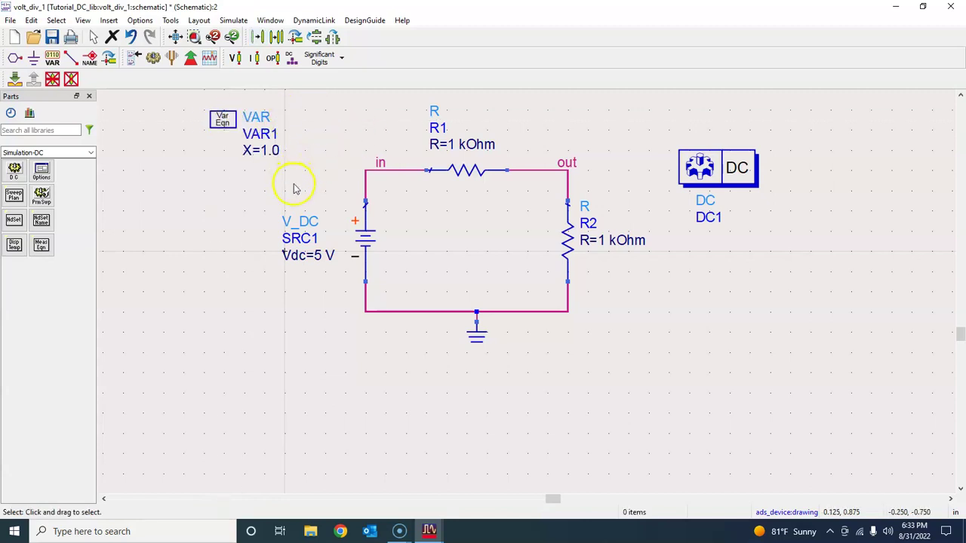
- Rename VAR1's variable X to vs, keeping its value 1.0
double_click(247, 151)
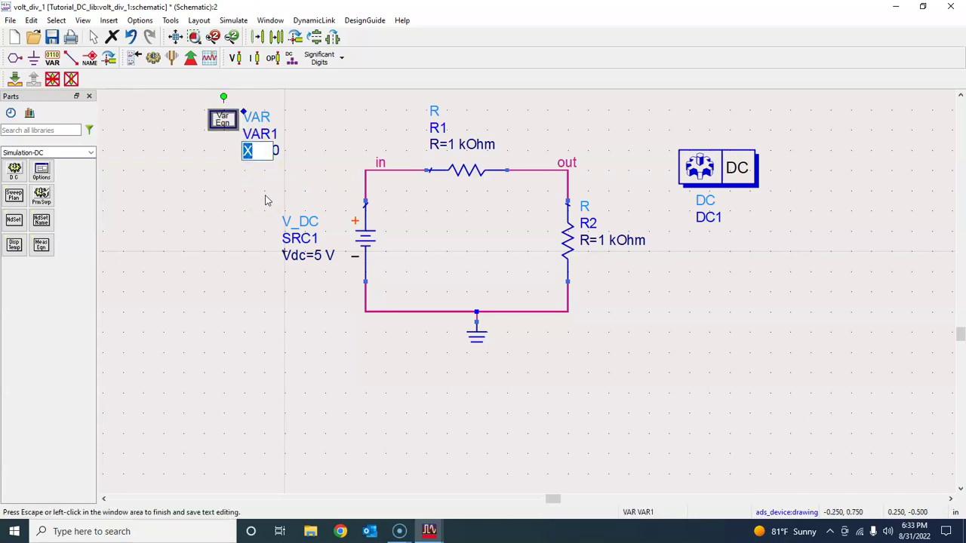
text(vs)
click(312, 190)
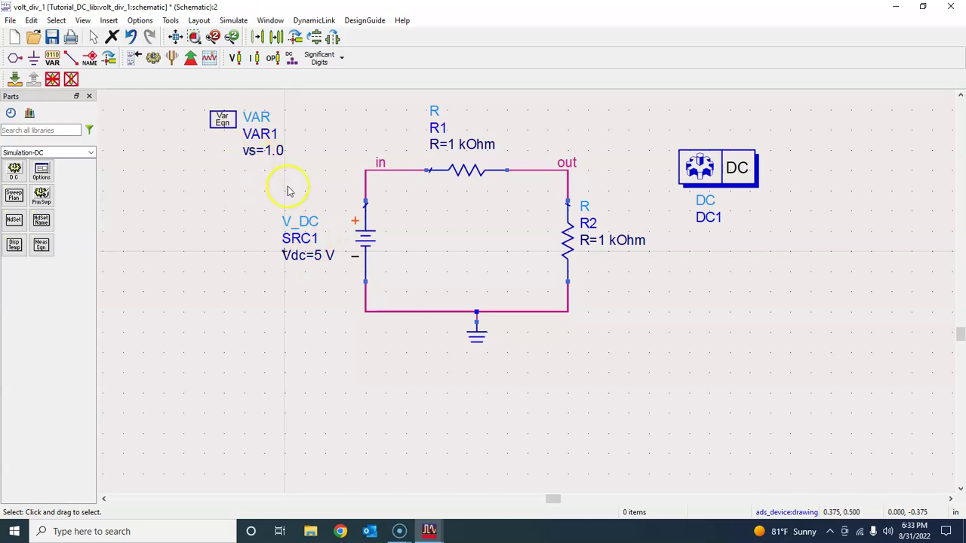
- Change SRC1's Vdc from 5 to vs and nudge VAR1 up slightly
double_click(318, 255)
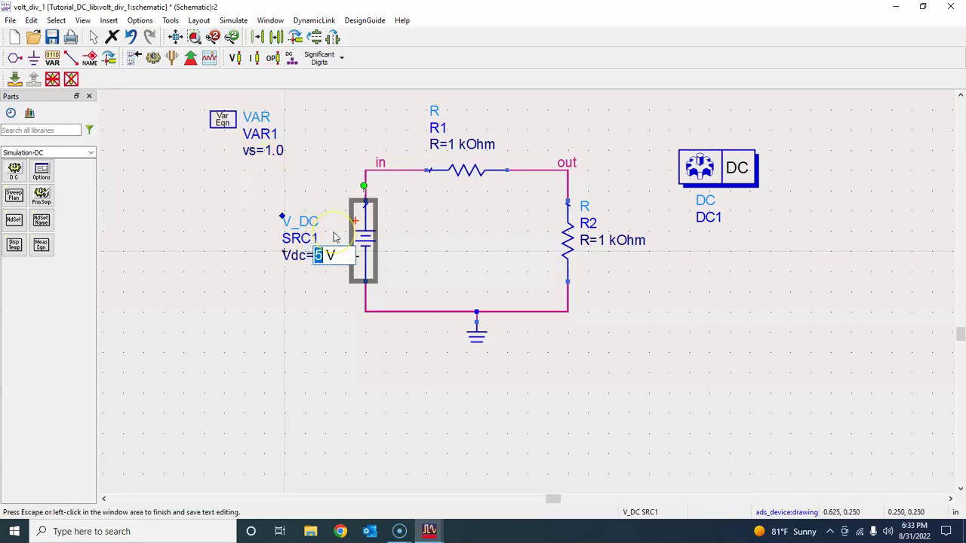
text(vs)
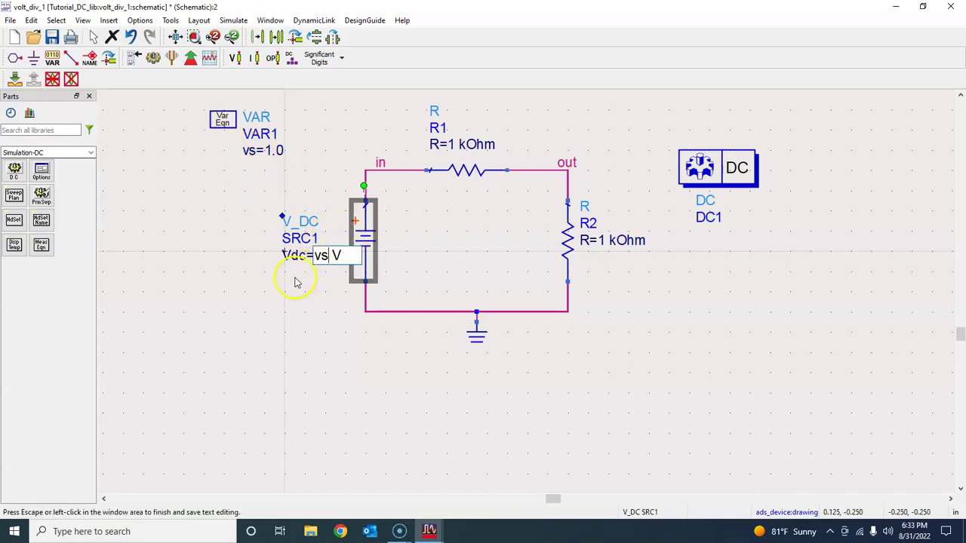
click(320, 289)
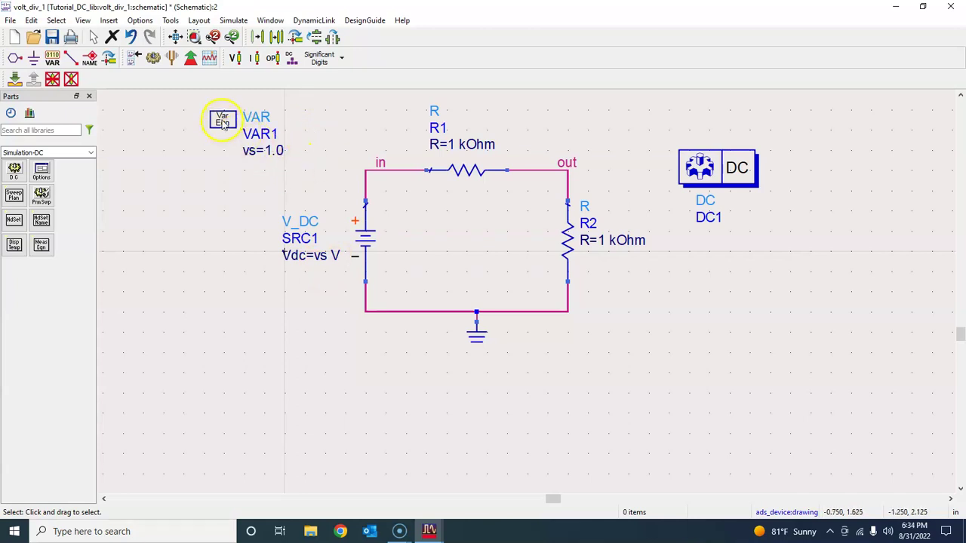
drag(224, 123, 224, 113)
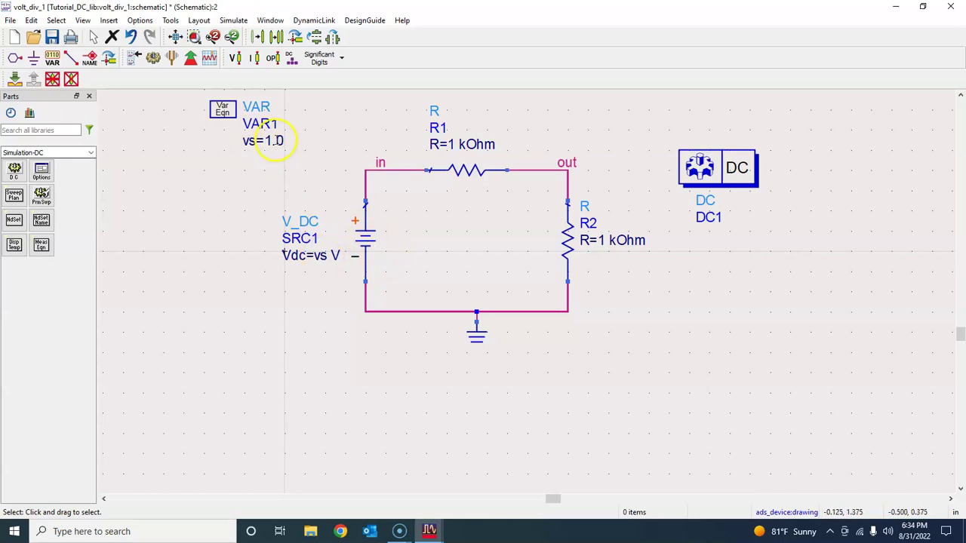
- Enter vs as DC1's Parameter to sweep and confirm the settings
double_click(709, 174)
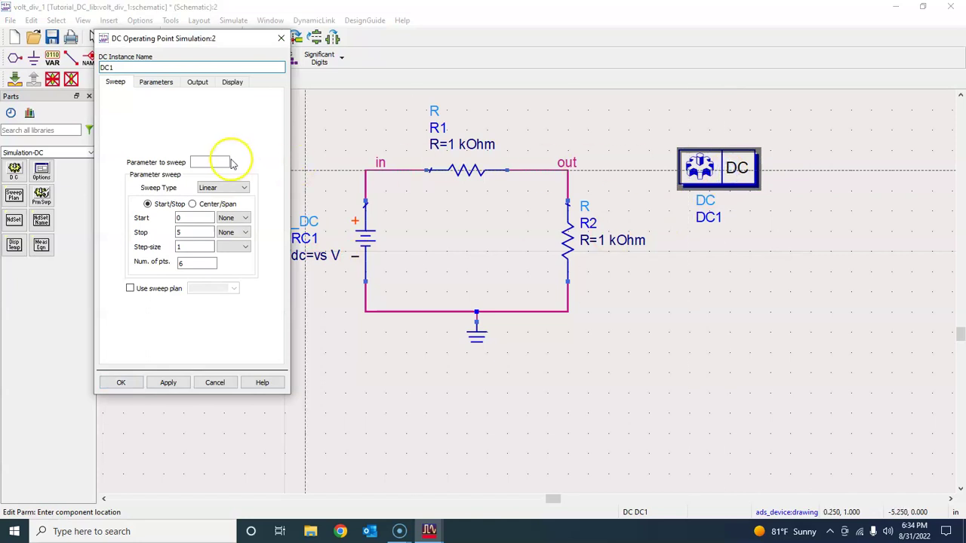
click(208, 161)
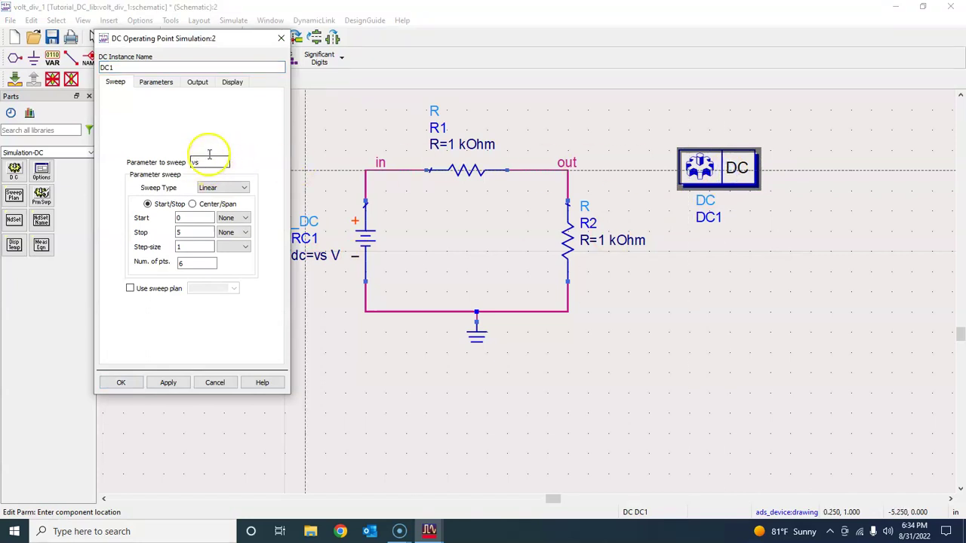
drag(203, 43, 118, 50)
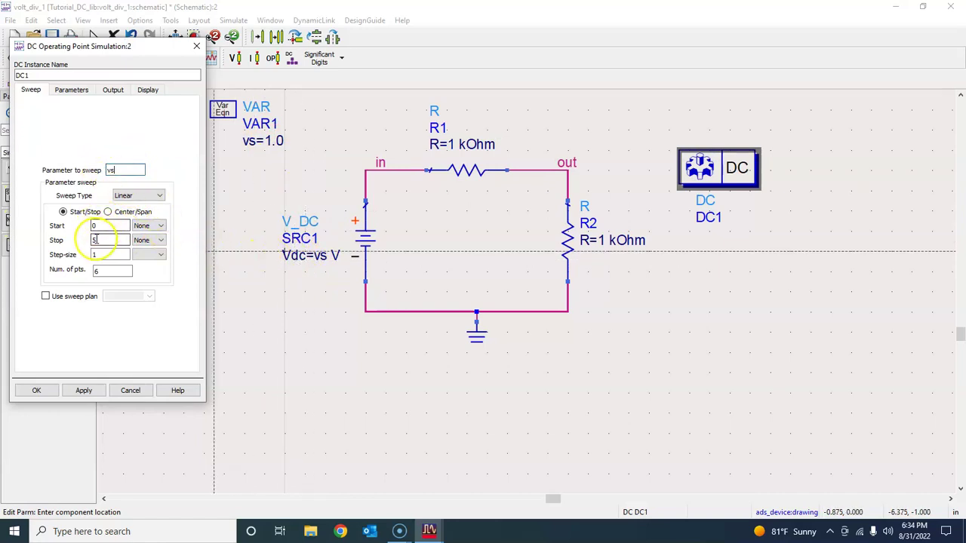
click(36, 390)
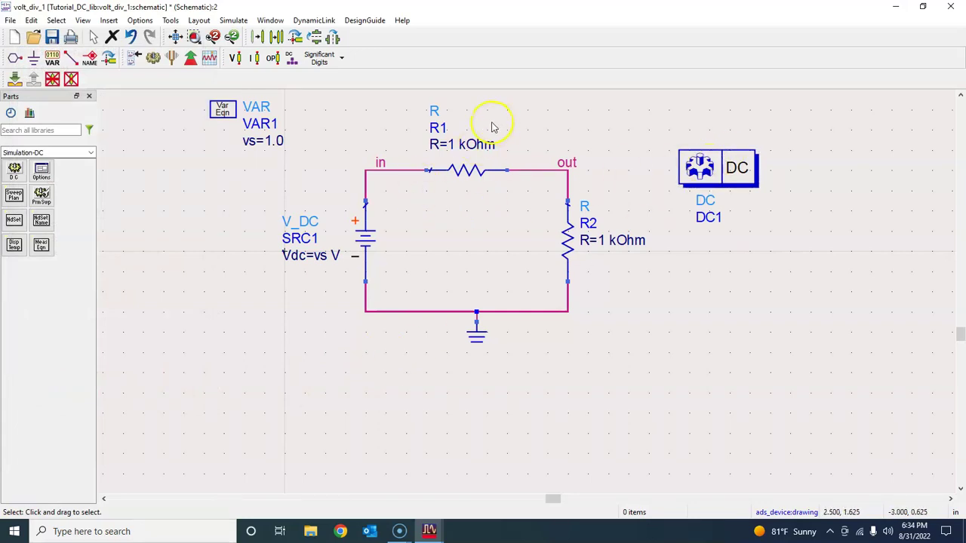
- Save As the design with cell name volt_div_2 instead of volt_div_1
click(11, 20)
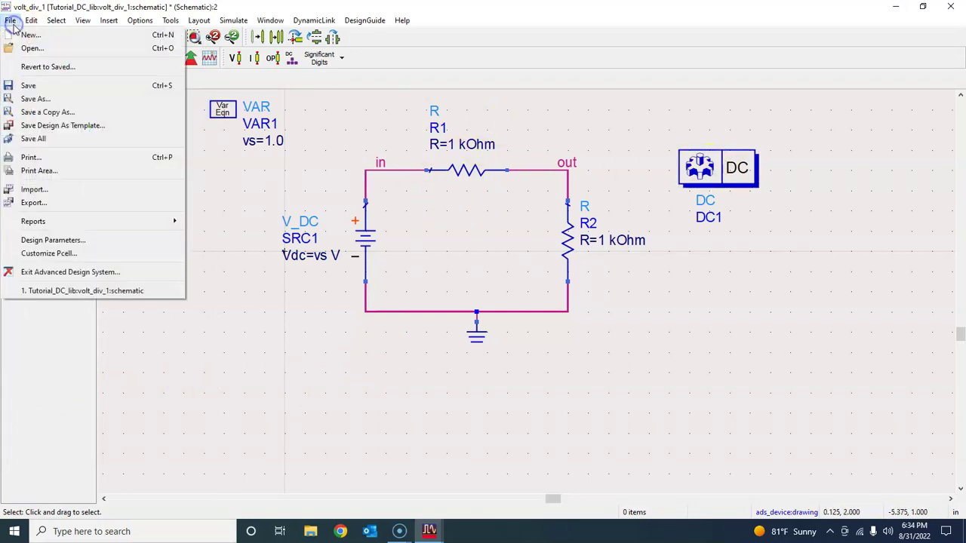
mouse_move(47, 22)
mouse_move(10, 19)
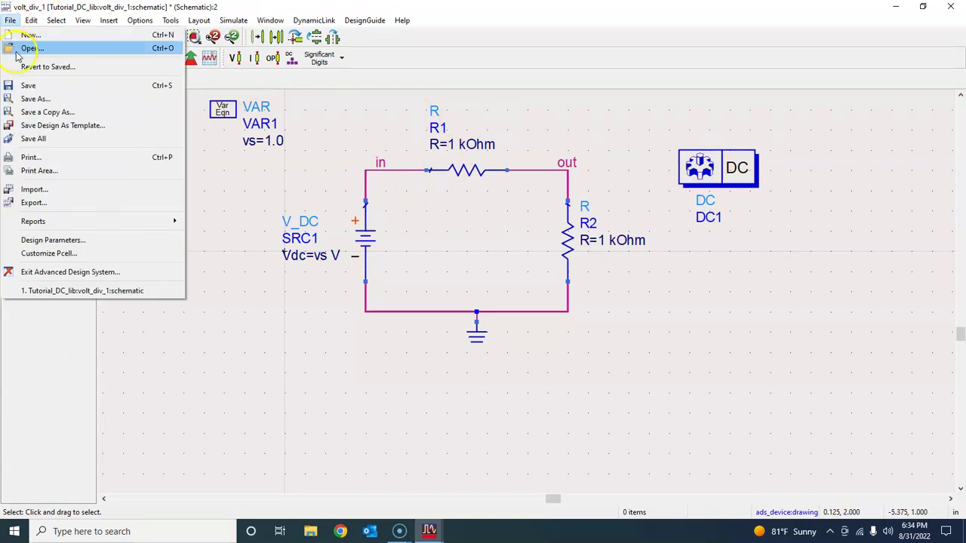
click(34, 99)
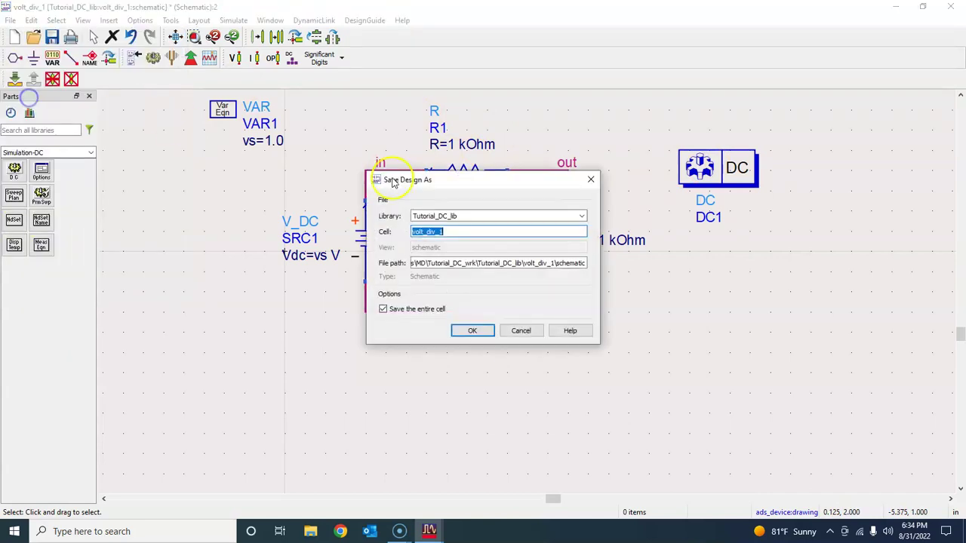
click(455, 230)
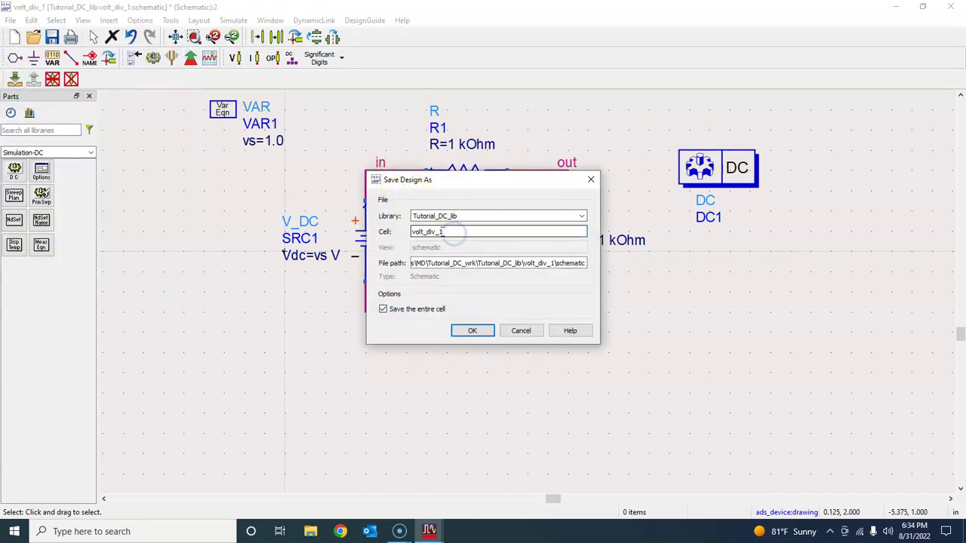
key(BackSpace)
text(2)
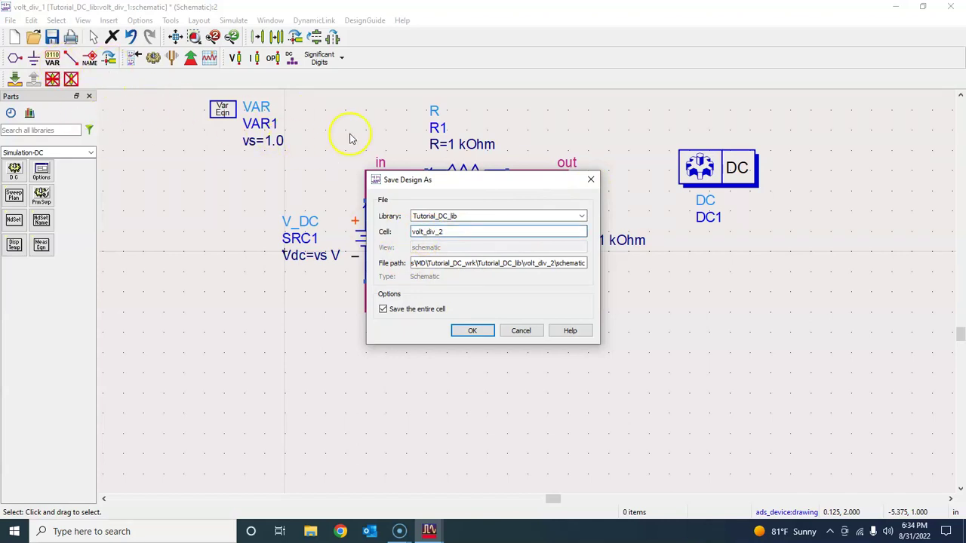
drag(491, 179, 417, 166)
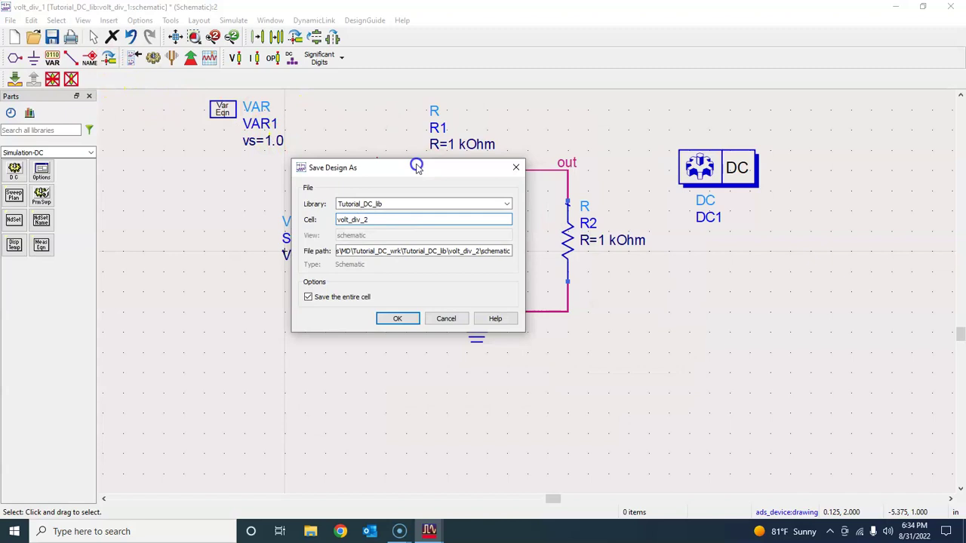
click(364, 220)
click(397, 320)
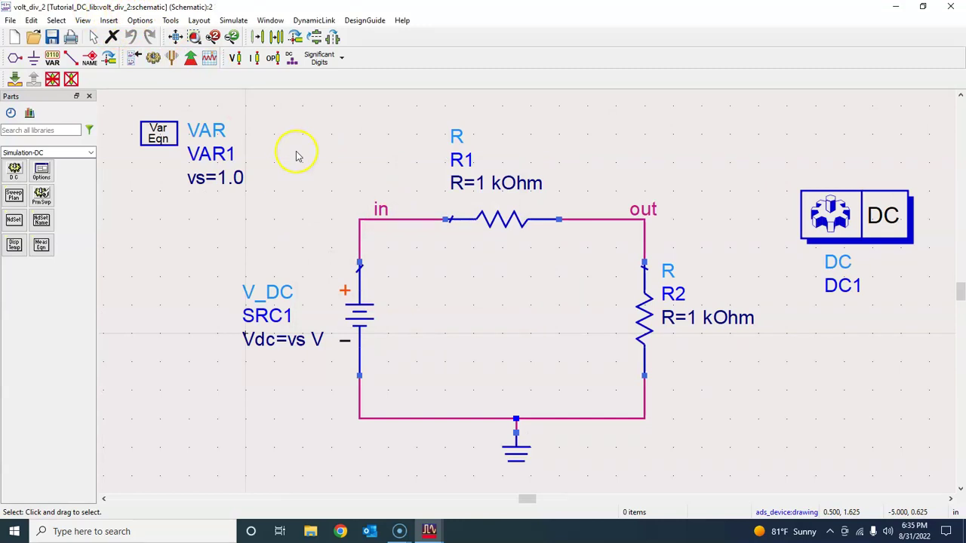
click(426, 528)
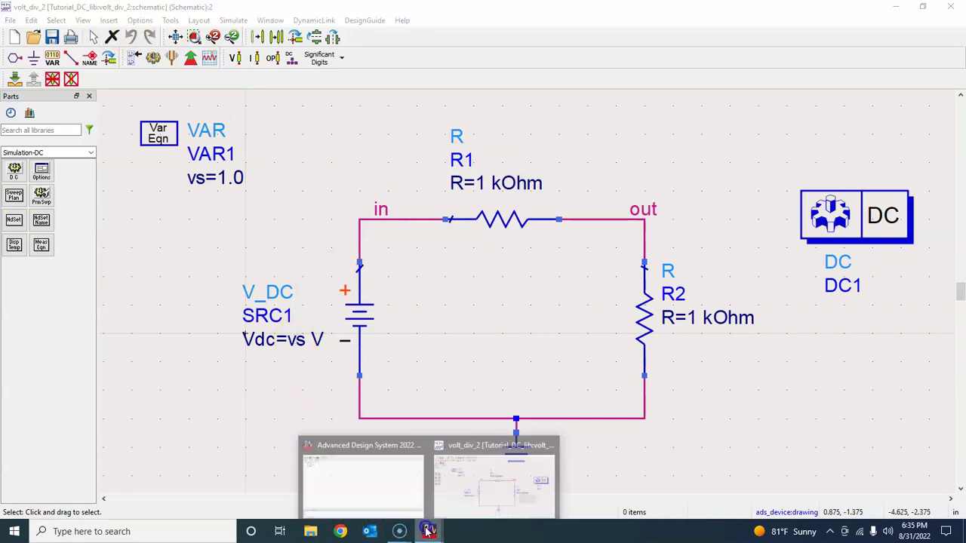
click(381, 481)
key(Escape)
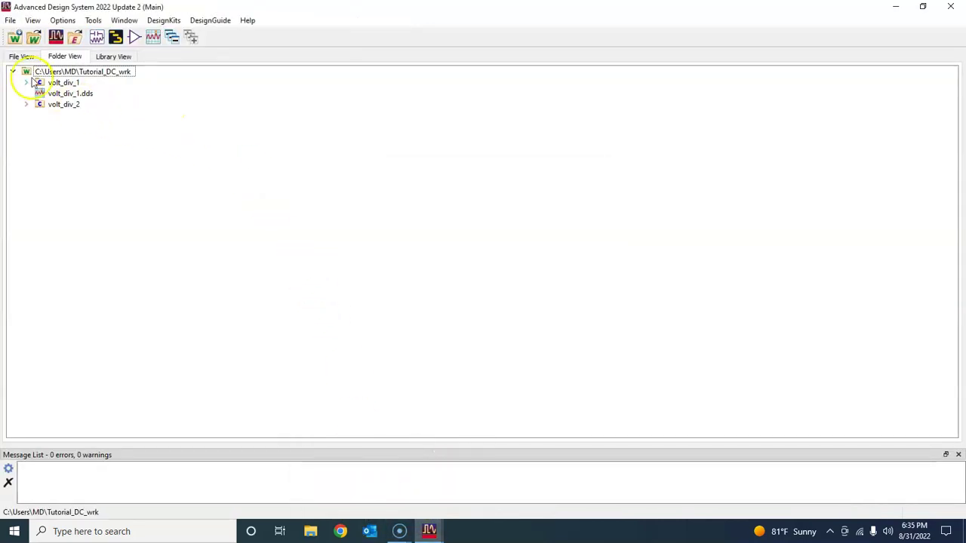
click(27, 83)
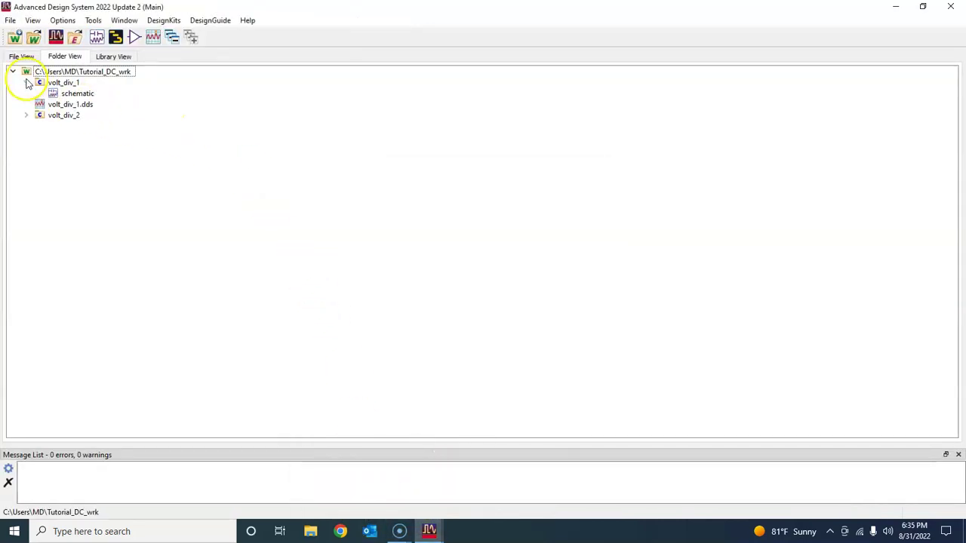
double_click(74, 95)
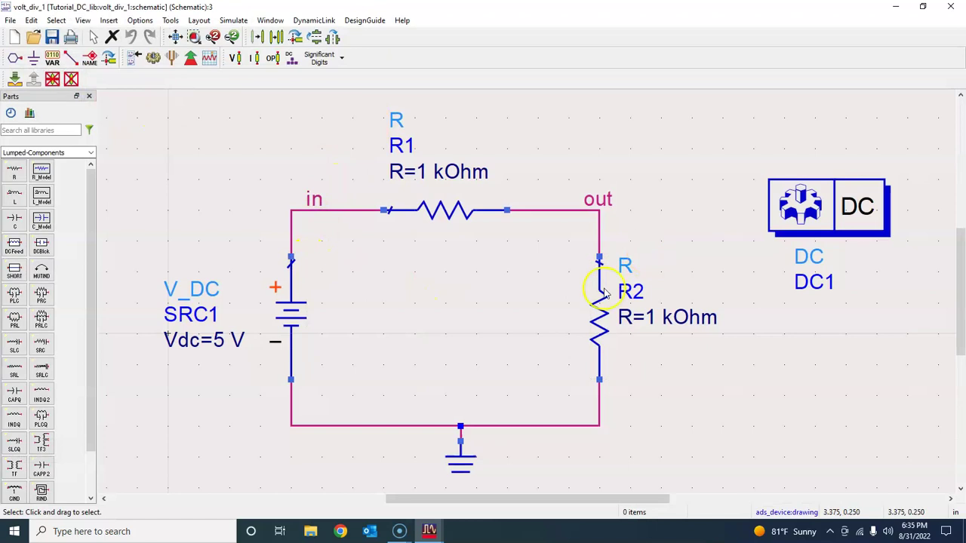
click(957, 7)
click(26, 115)
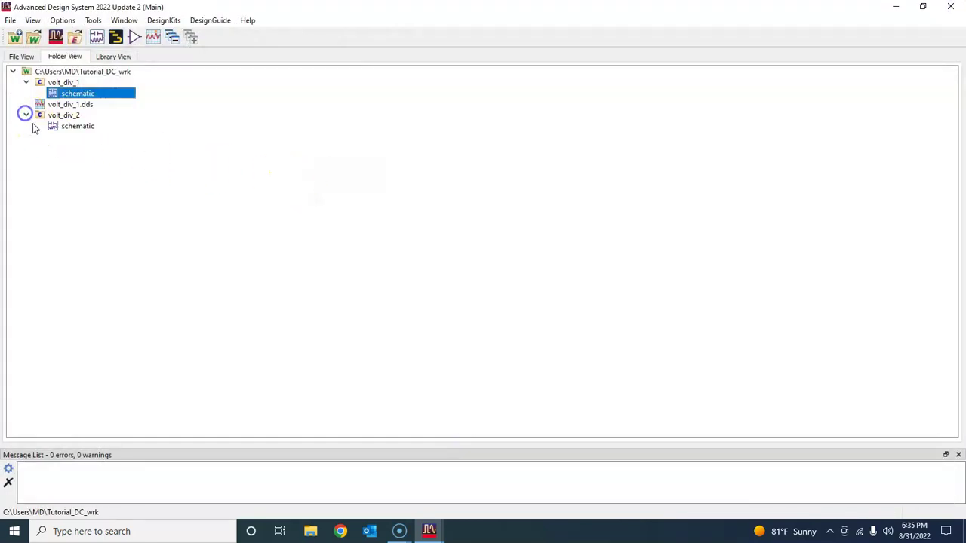
click(58, 129)
double_click(60, 129)
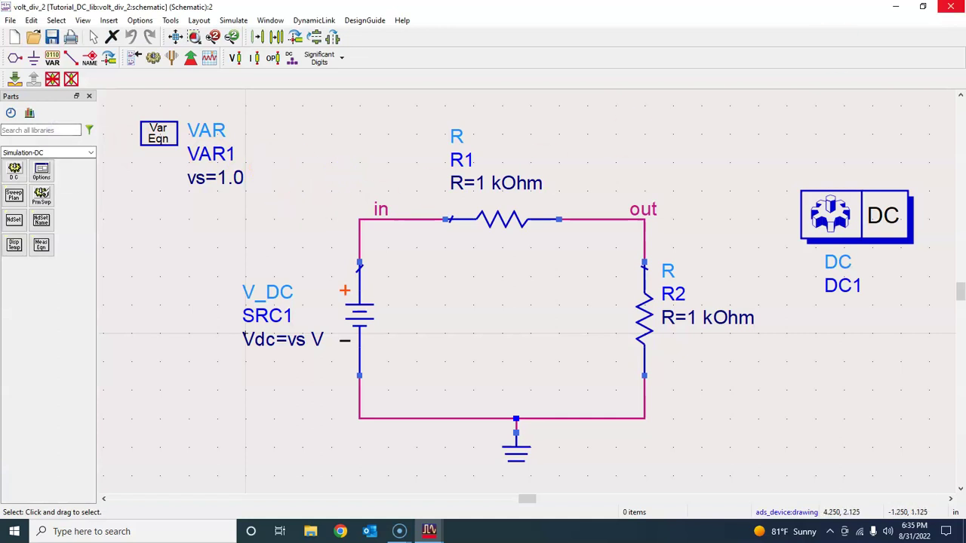
click(894, 9)
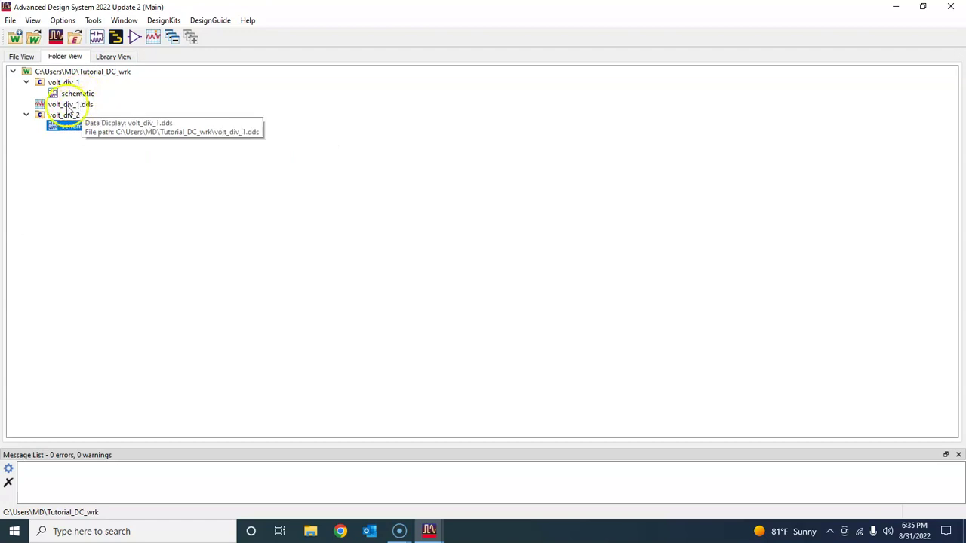
double_click(87, 105)
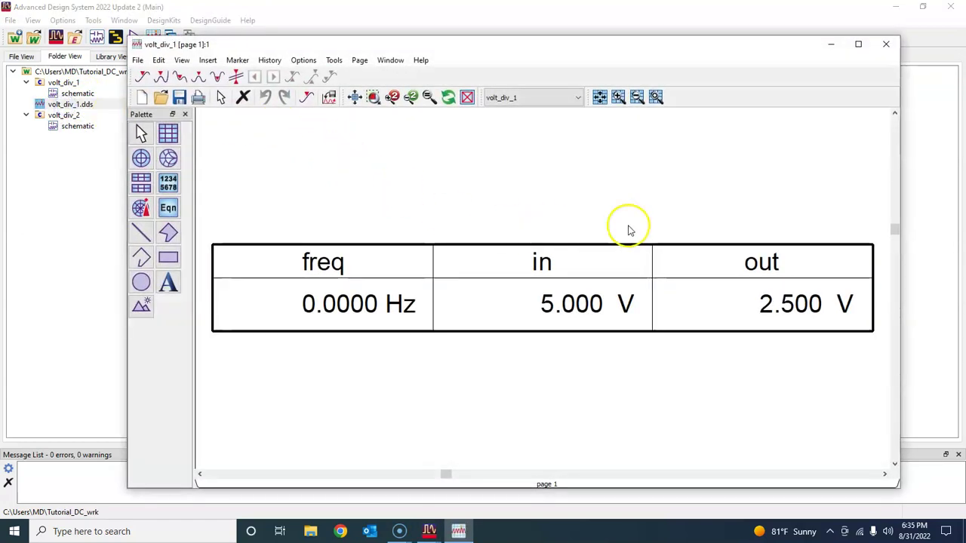
click(875, 48)
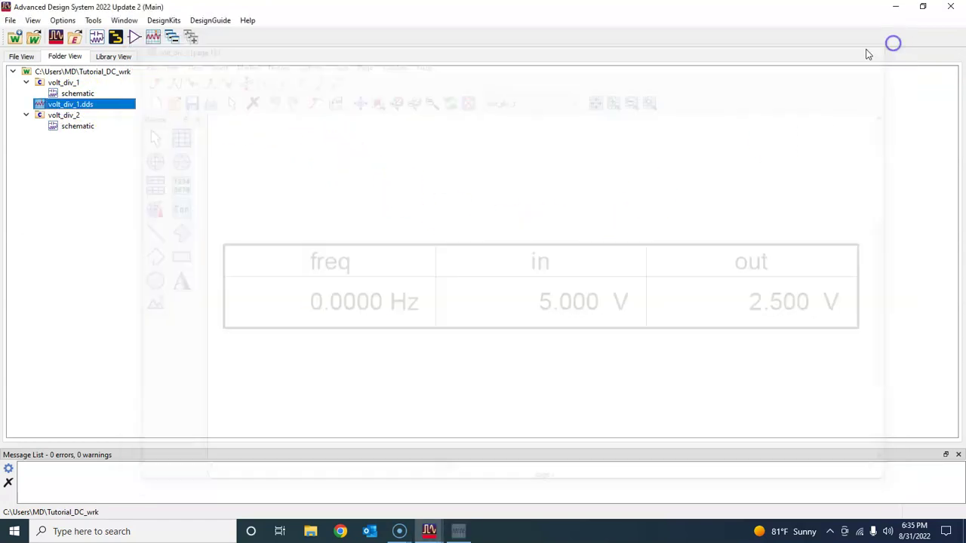
double_click(78, 127)
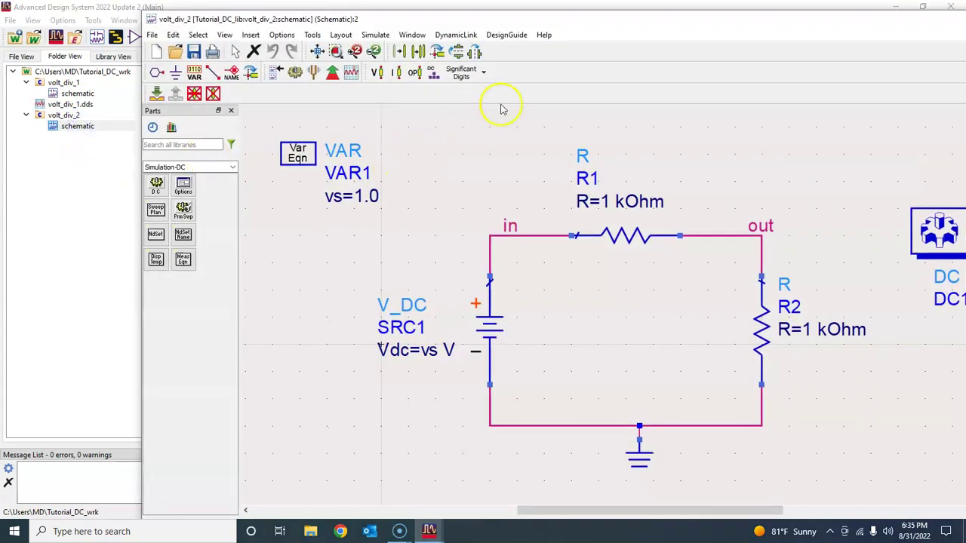
- Maximize the schematic, move VAR1 nearer the circuit, check DC1 unchanged, and save volt_div_2
double_click(656, 21)
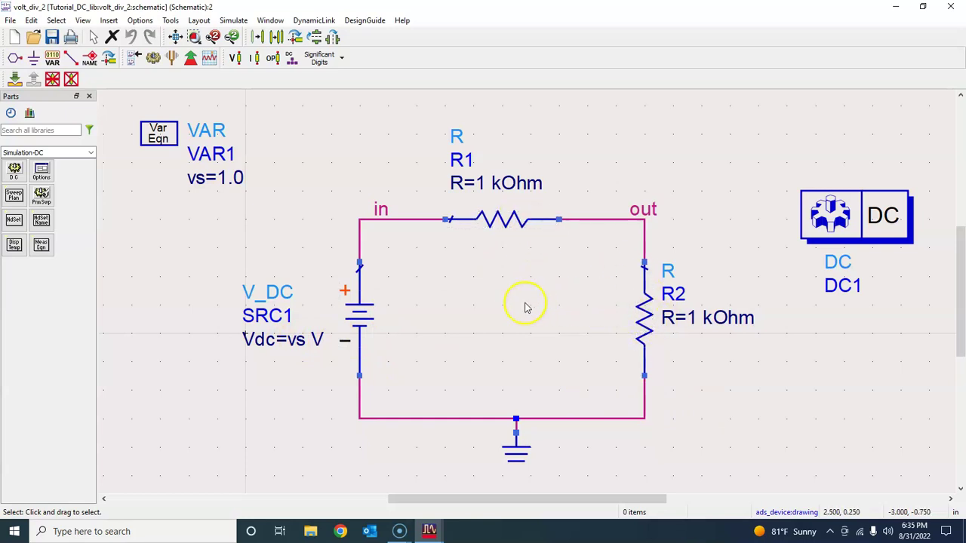
drag(160, 138, 245, 182)
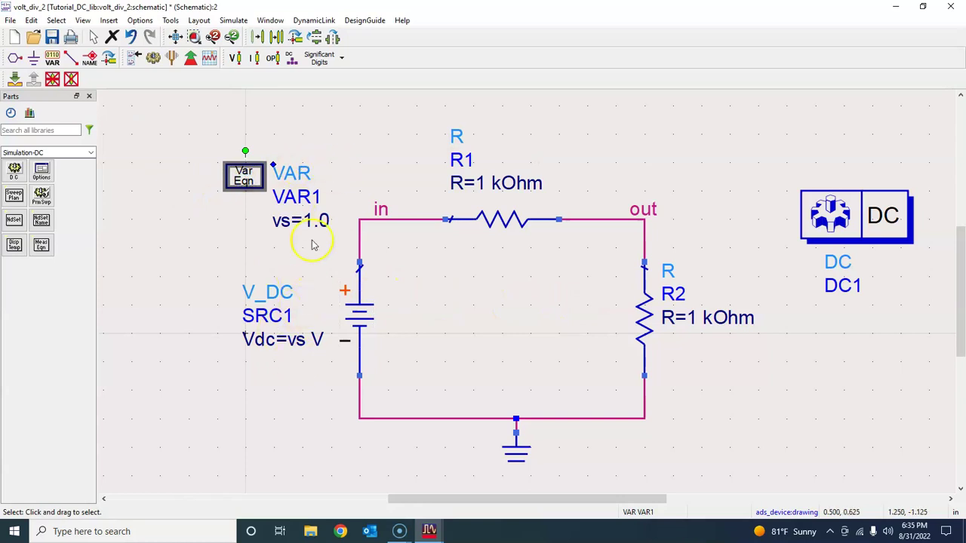
double_click(835, 232)
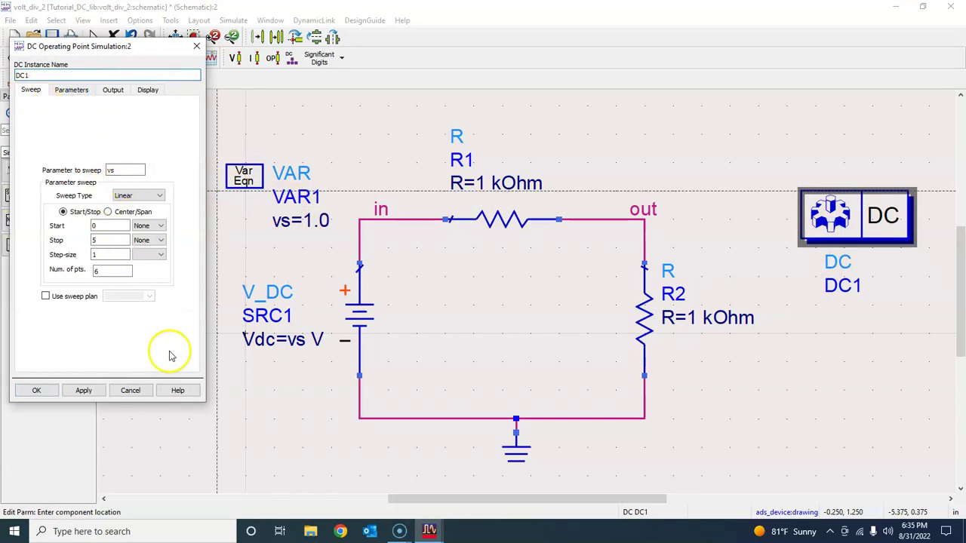
click(135, 391)
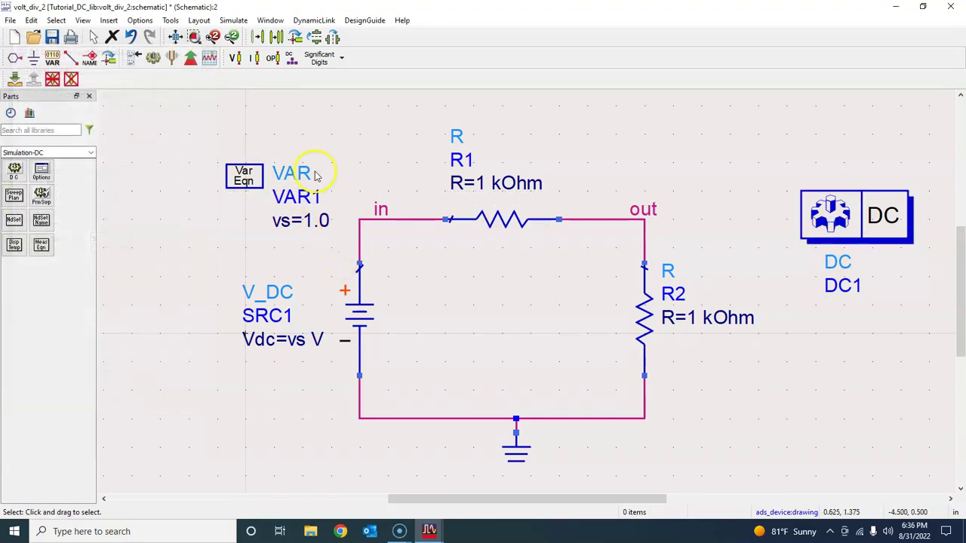
click(175, 37)
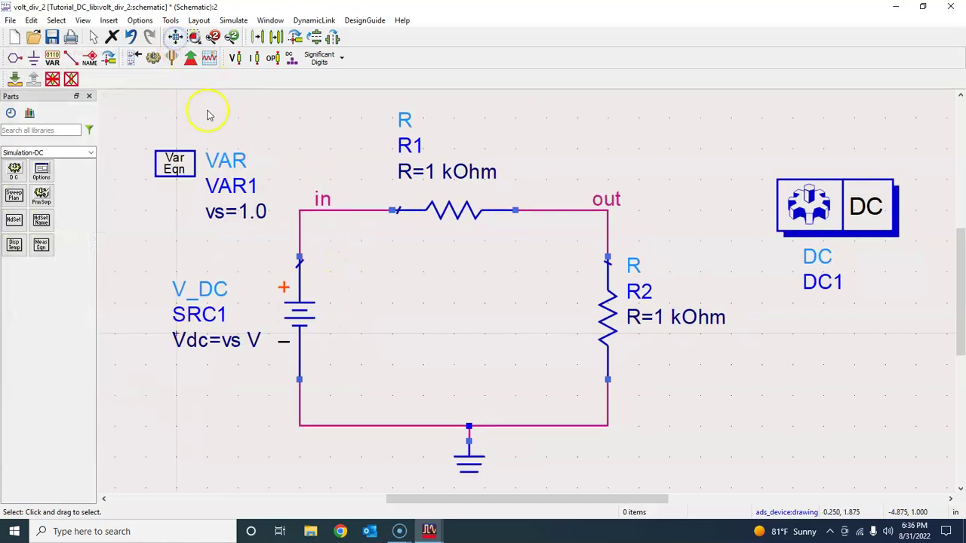
click(51, 37)
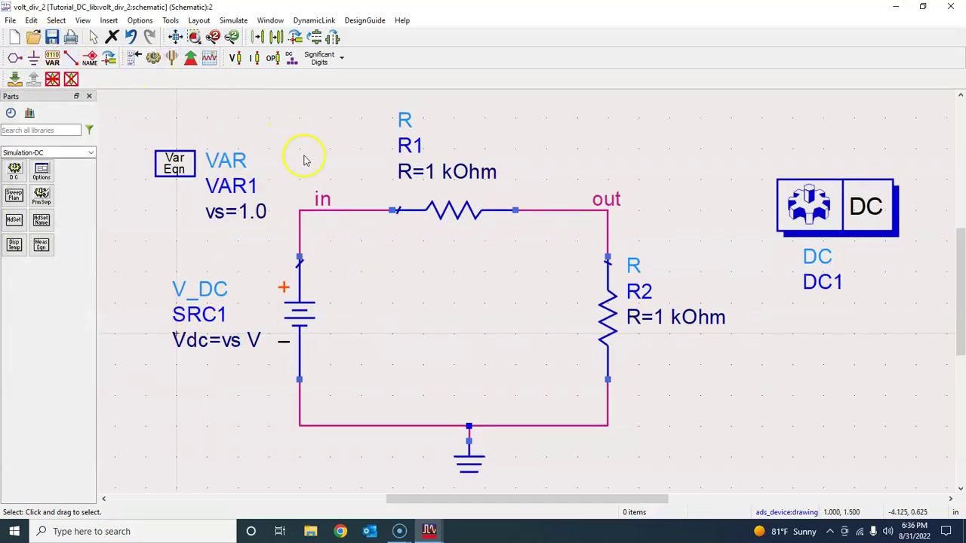
- Simulate volt_div_2 and pick the Rectangular Plot tool in the new data display
click(153, 58)
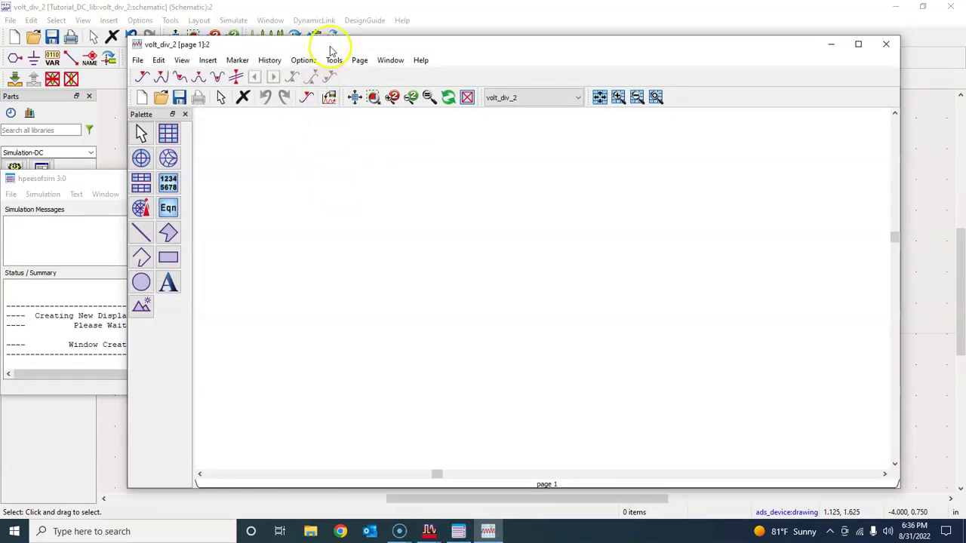
mouse_move(330, 44)
mouse_down()
mouse_move(308, 32)
mouse_move(333, 36)
mouse_up()
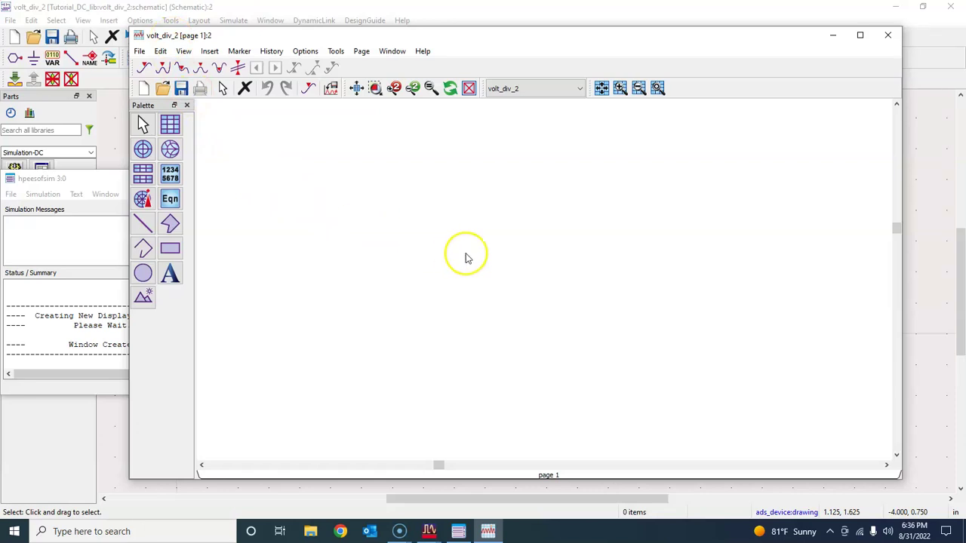
click(169, 125)
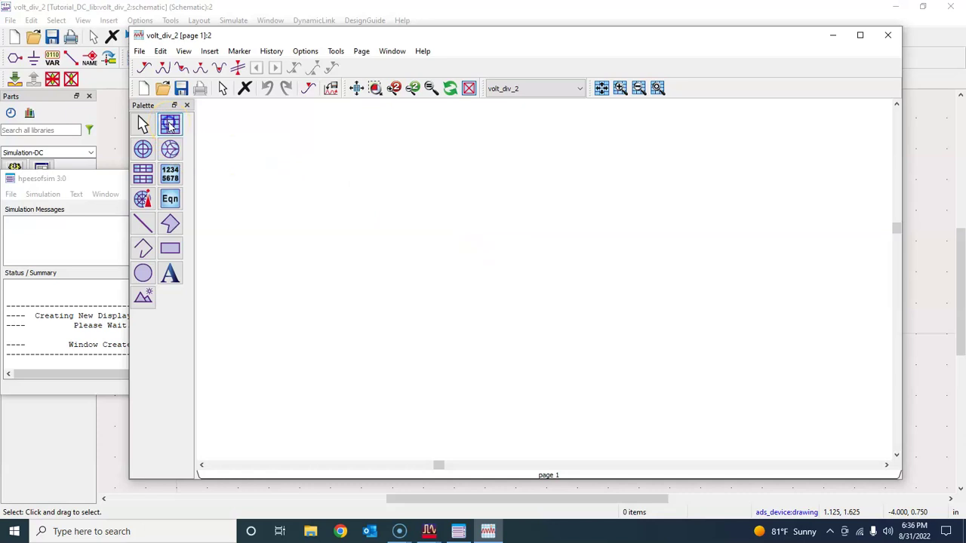
- Place the rectangular plot and keep volt_div_2 as its dataset
click(409, 159)
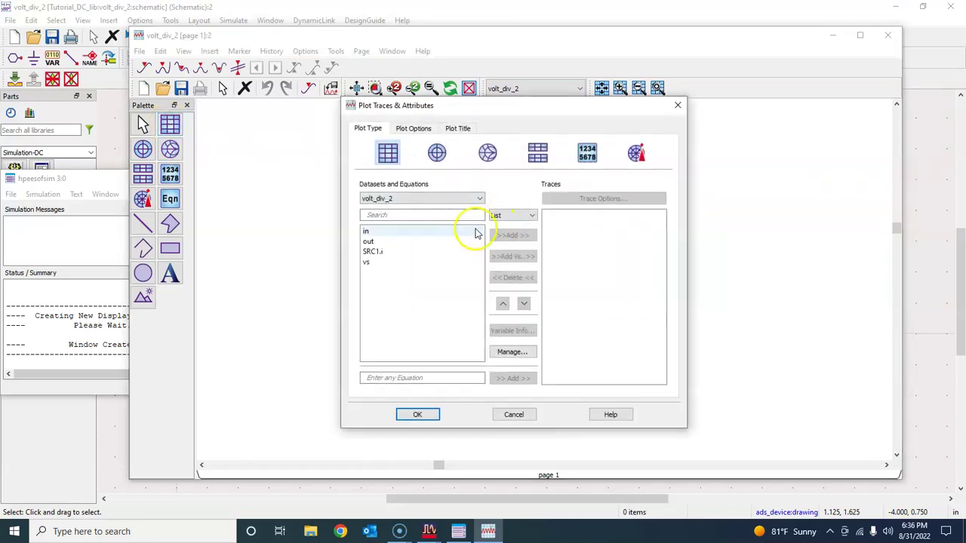
click(387, 201)
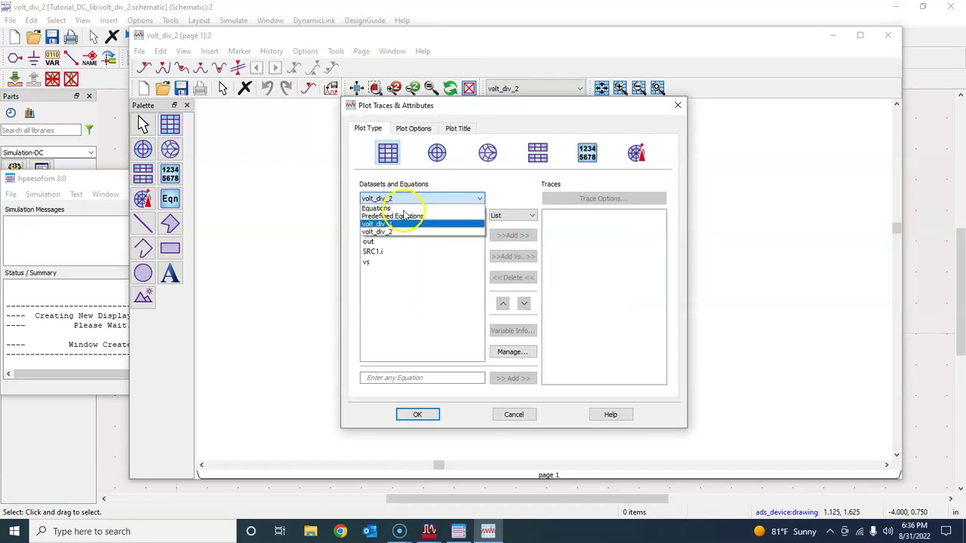
click(408, 200)
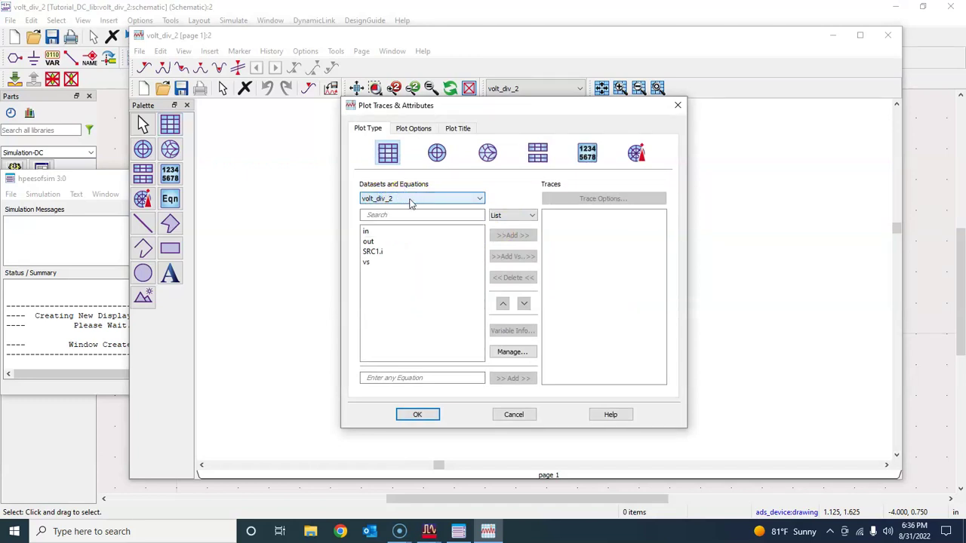
click(408, 214)
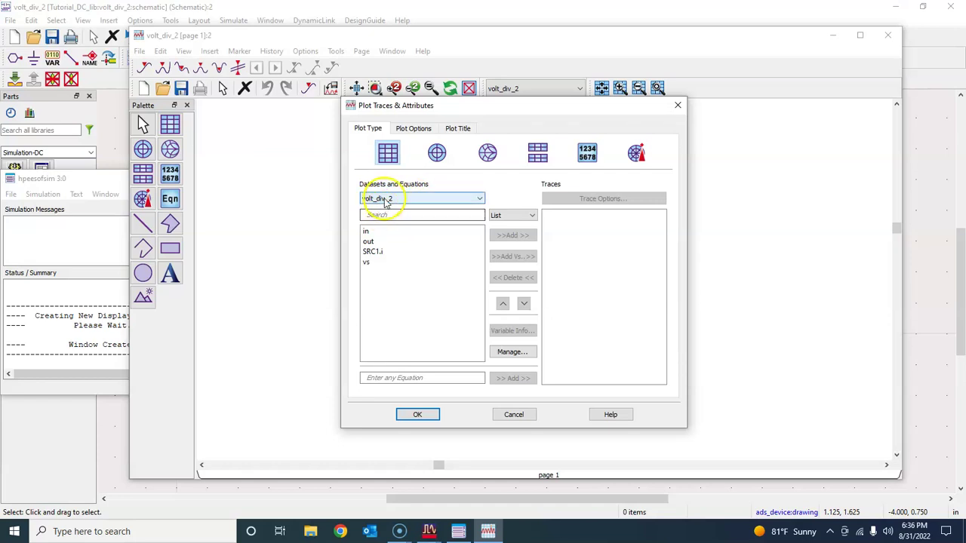
click(403, 200)
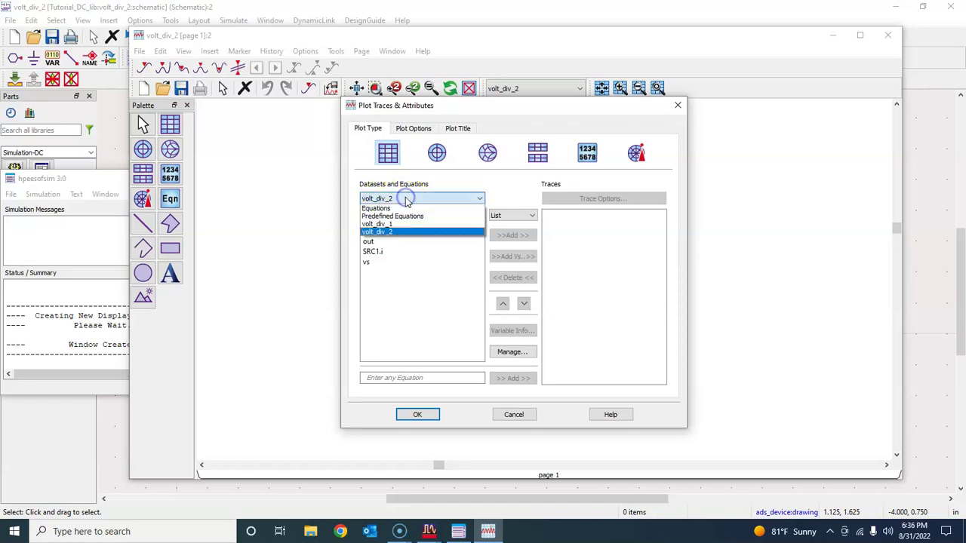
click(406, 199)
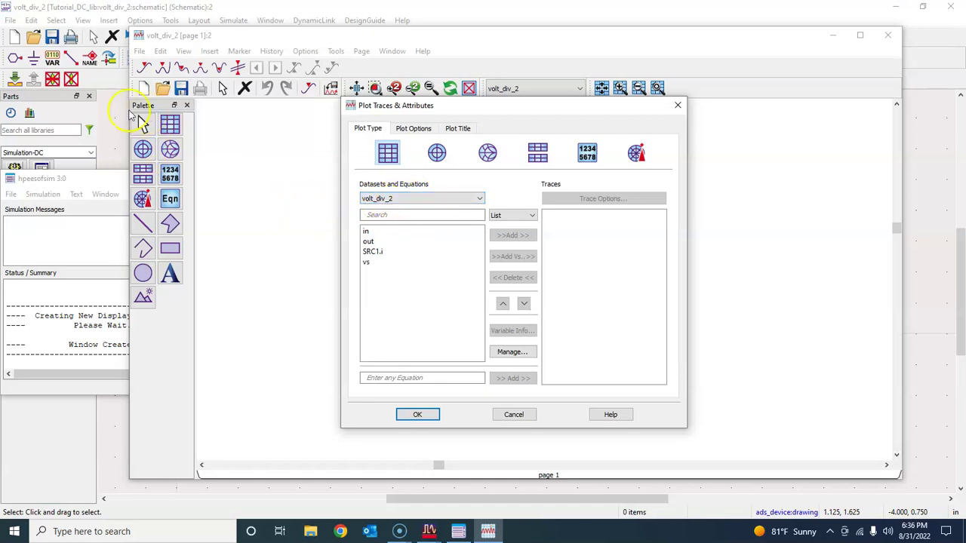
- Add out as a trace plotted versus in, creating plot_vs(out, in)
click(368, 232)
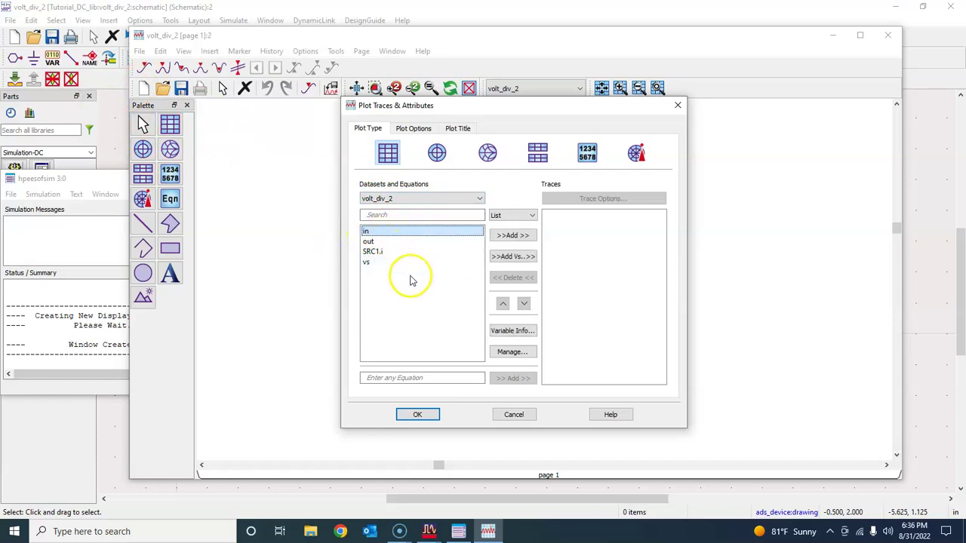
click(369, 242)
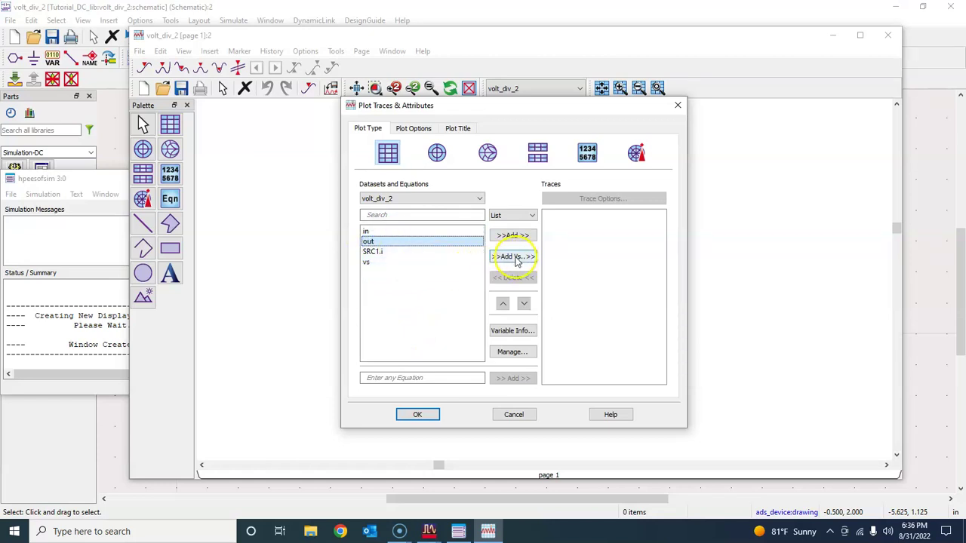
click(514, 257)
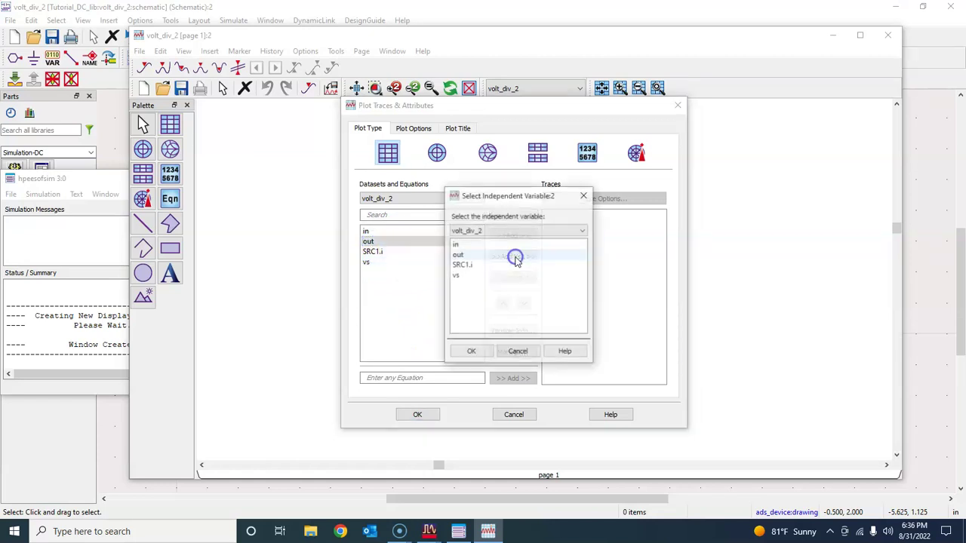
click(456, 245)
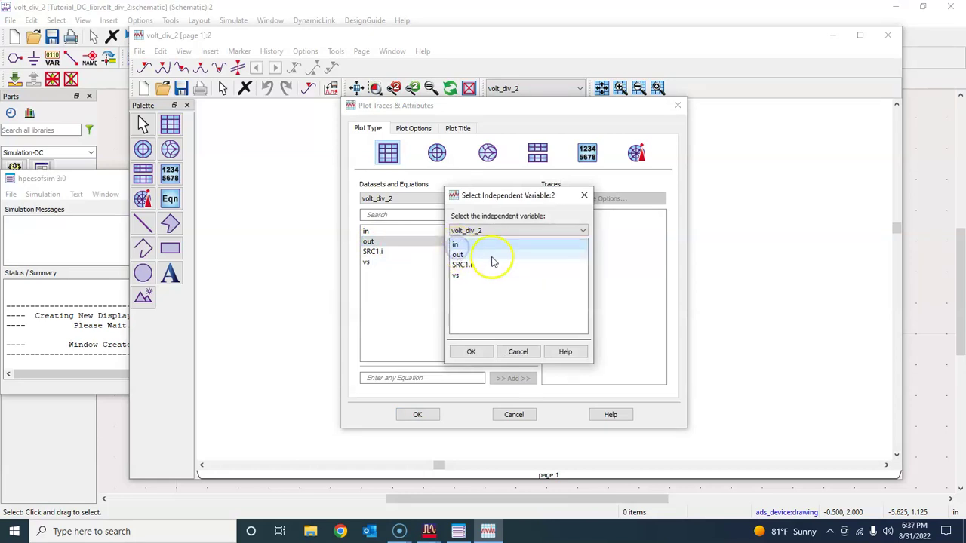
click(470, 352)
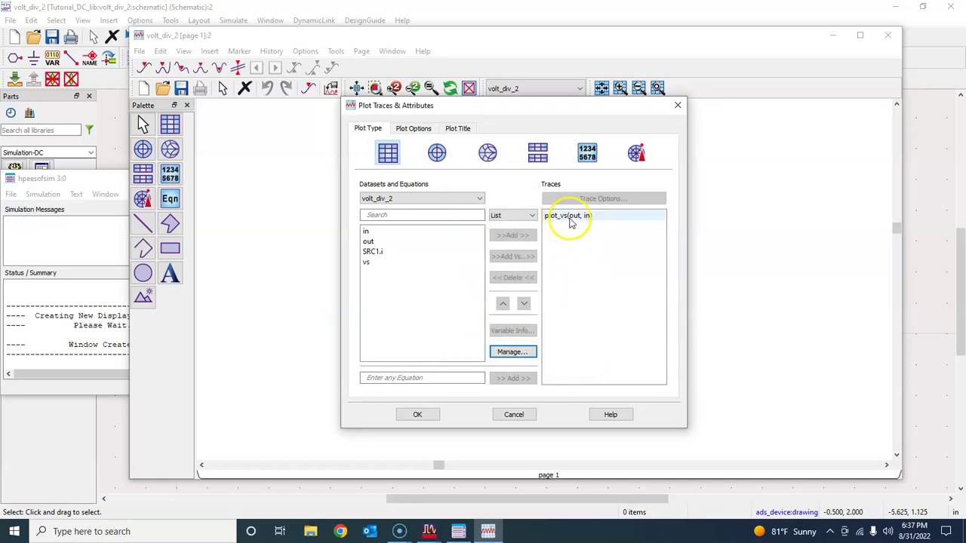
click(429, 411)
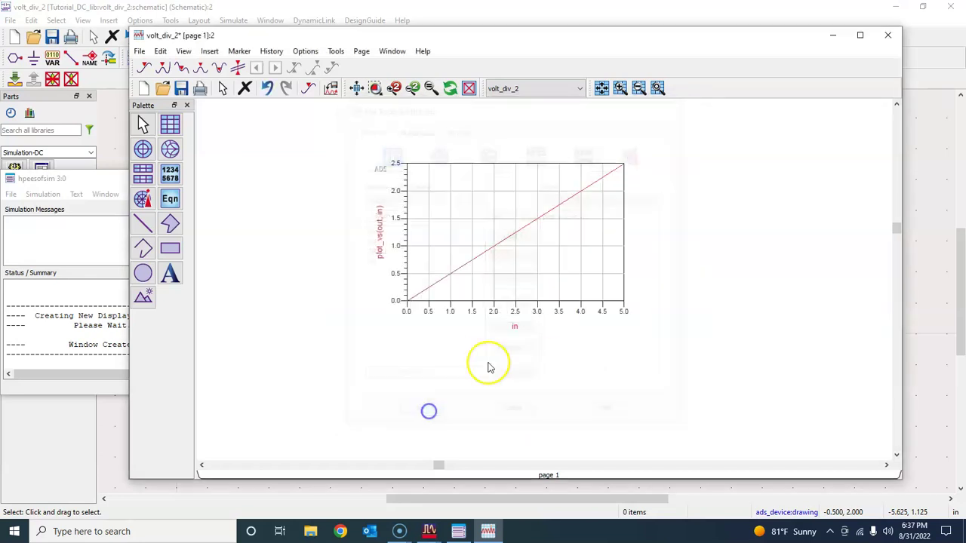
- Fit the plot to the window, maximize the data display, and bring up the plot's trace settings
click(358, 89)
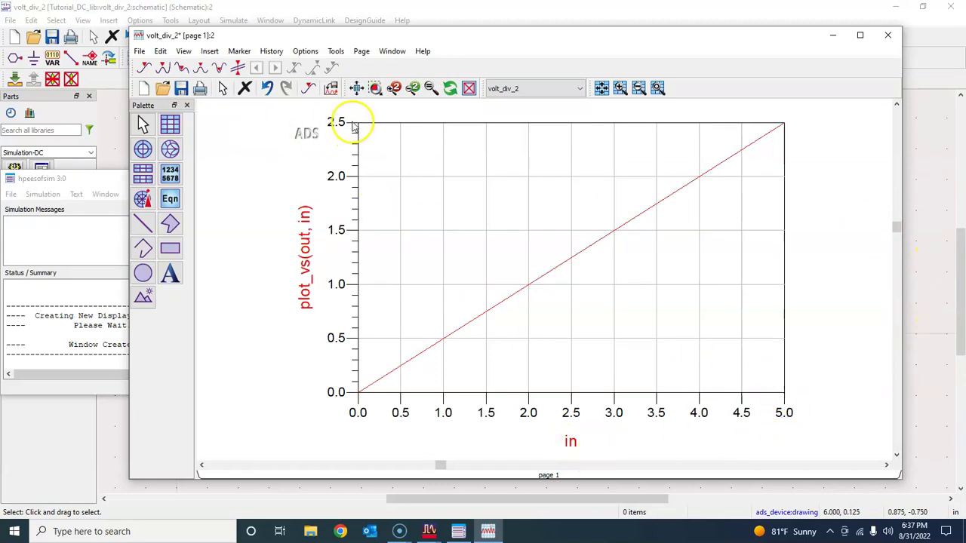
click(917, 145)
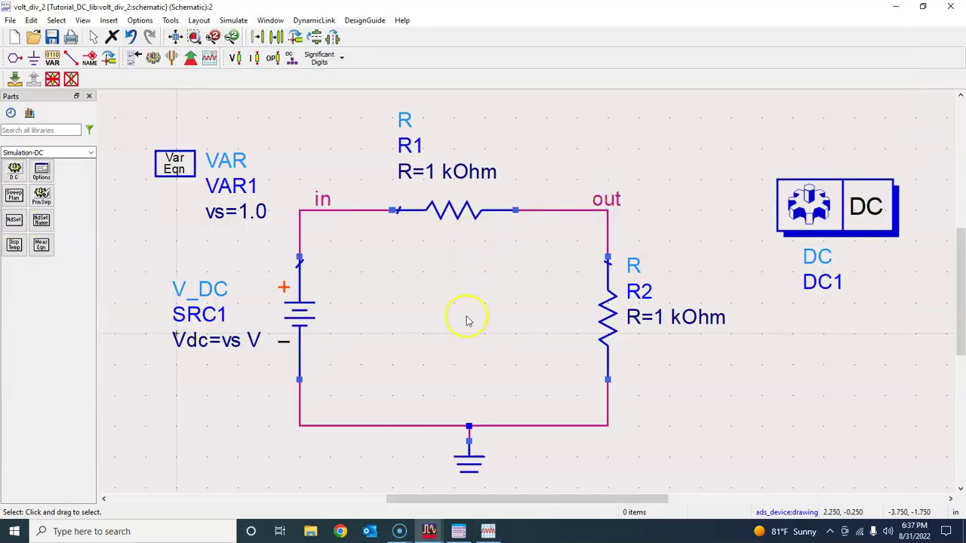
click(488, 532)
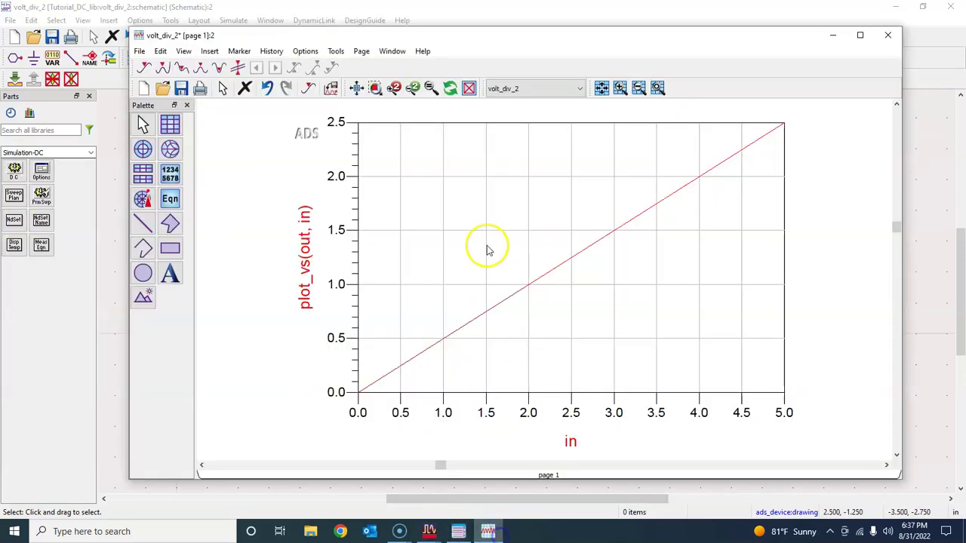
click(861, 35)
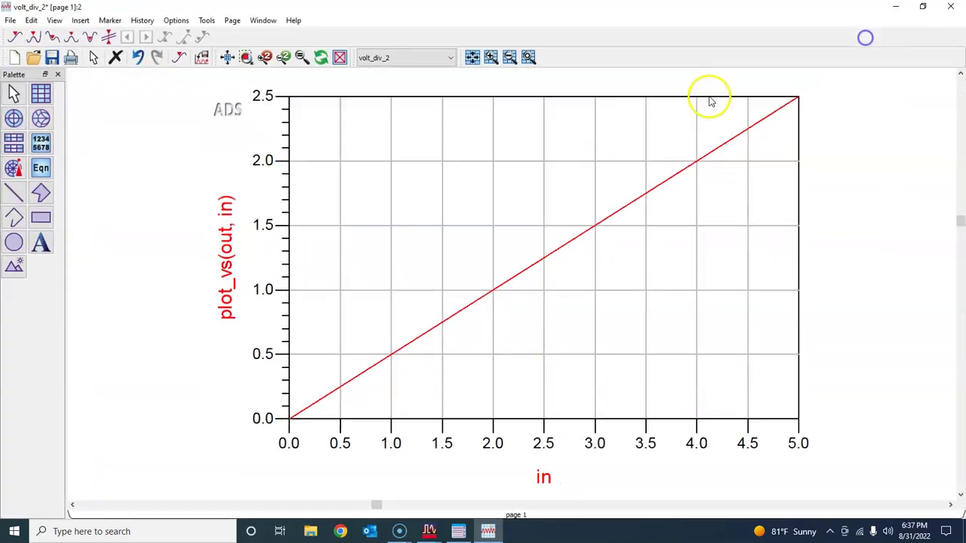
double_click(724, 321)
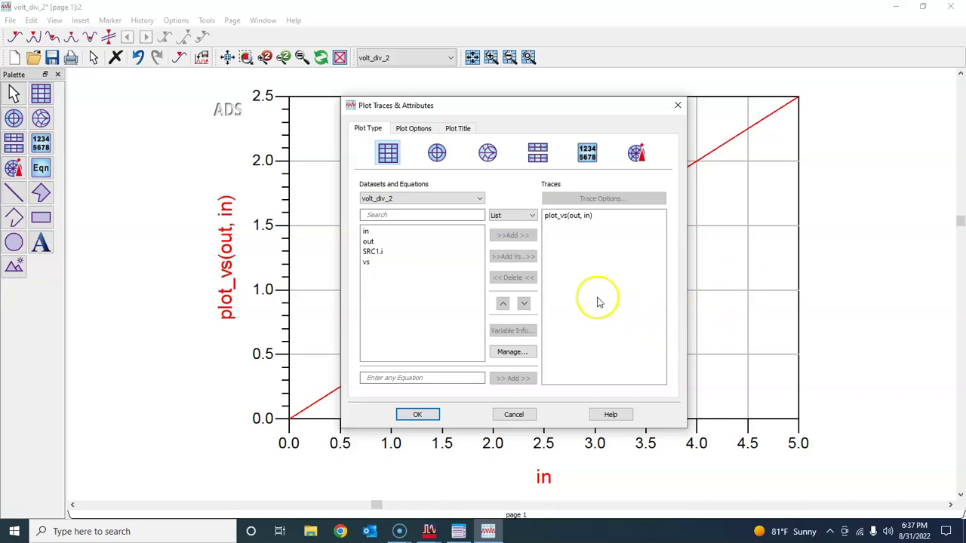
- In Plot Options, label the X axis input voltage, turn off its autoscale, and hide the ADS logo
click(415, 129)
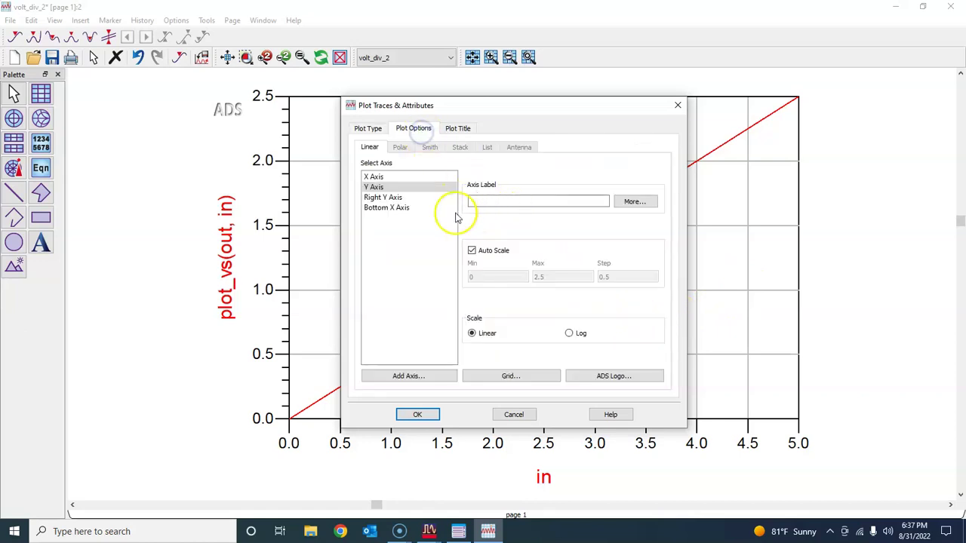
click(377, 179)
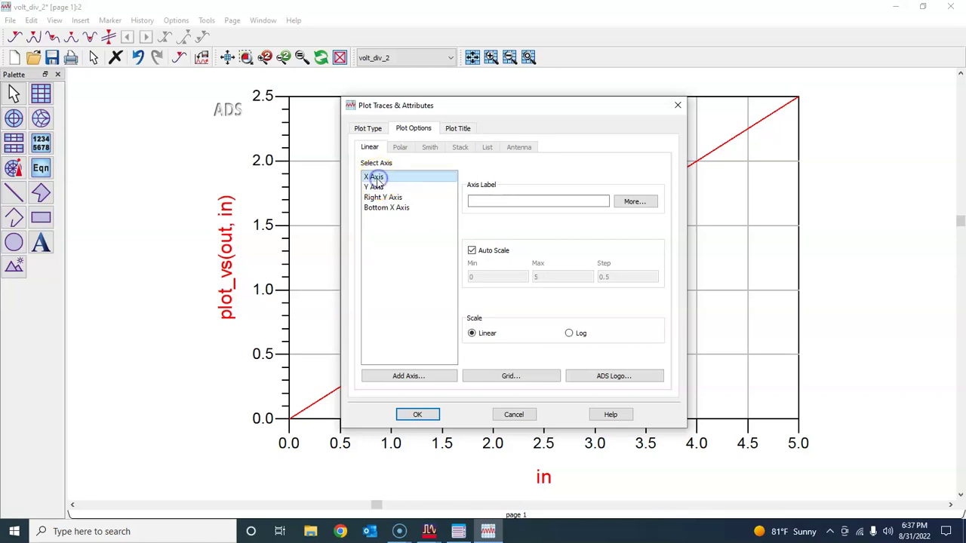
click(473, 251)
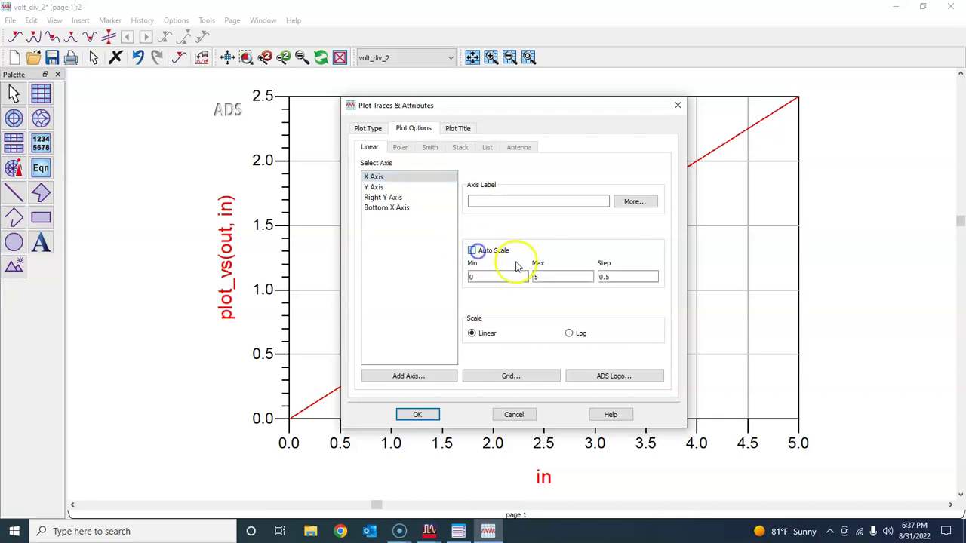
click(614, 277)
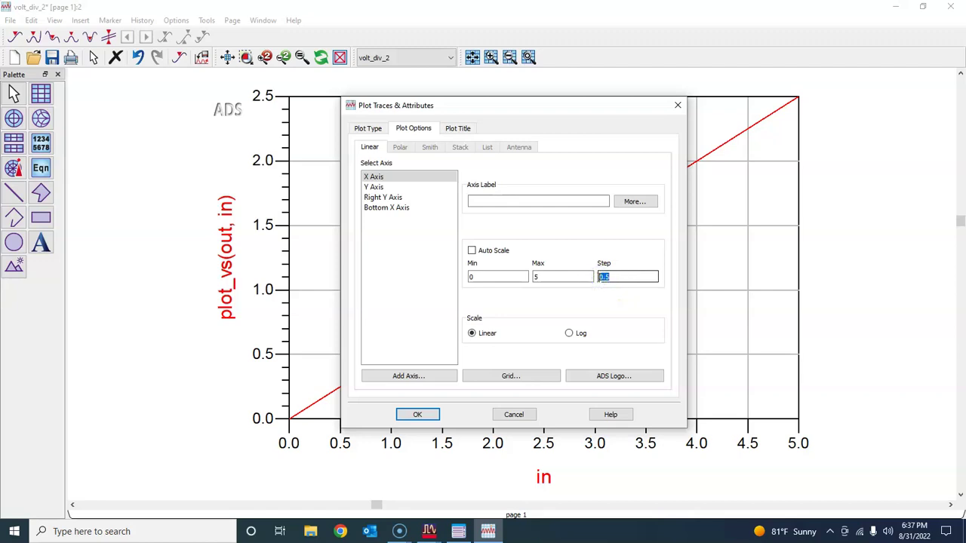
click(625, 277)
click(515, 200)
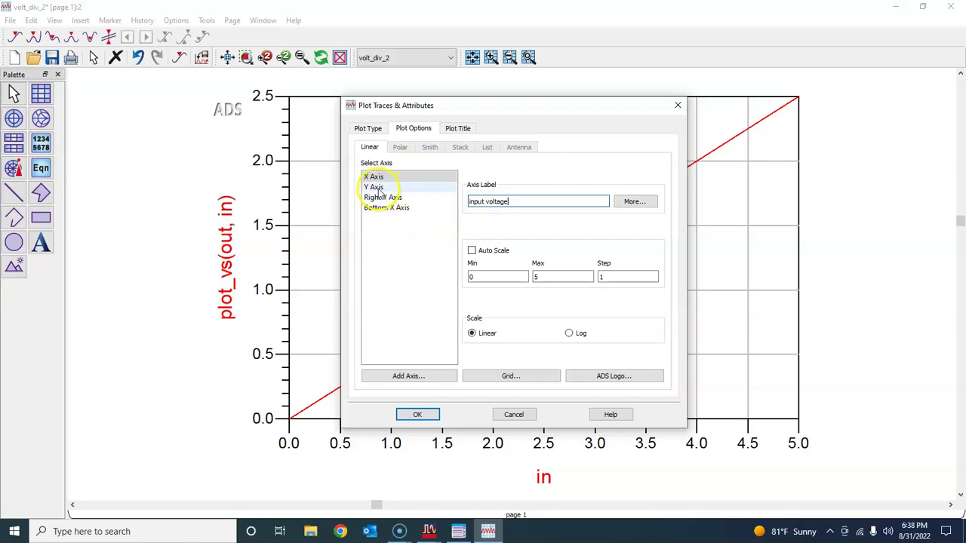
click(610, 376)
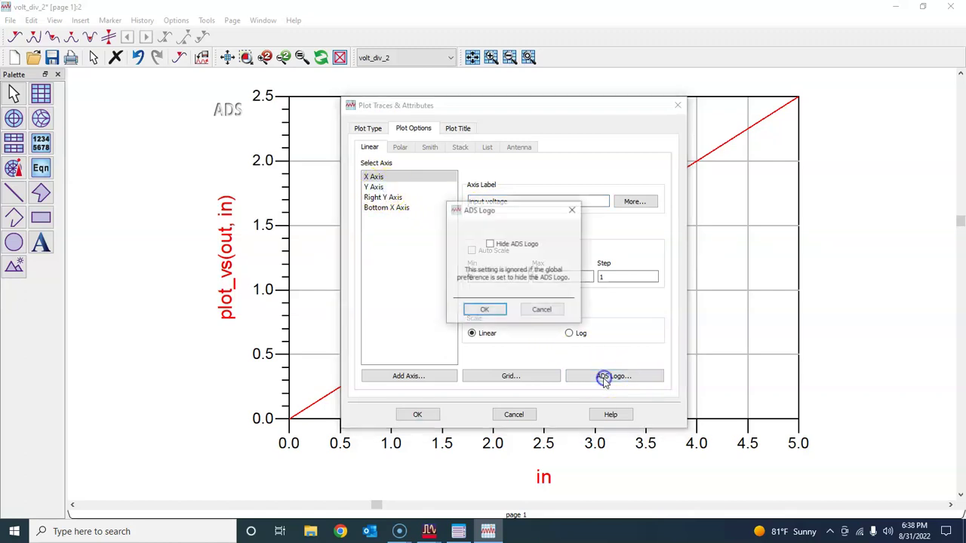
click(484, 309)
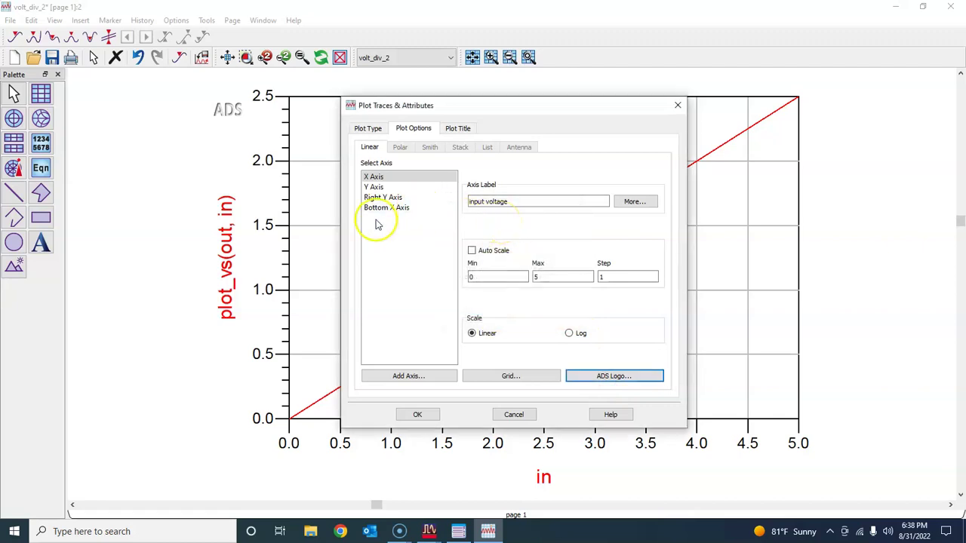
- Label the Y axis output voltage (V), add (V) to the X label, and apply
click(373, 187)
click(497, 200)
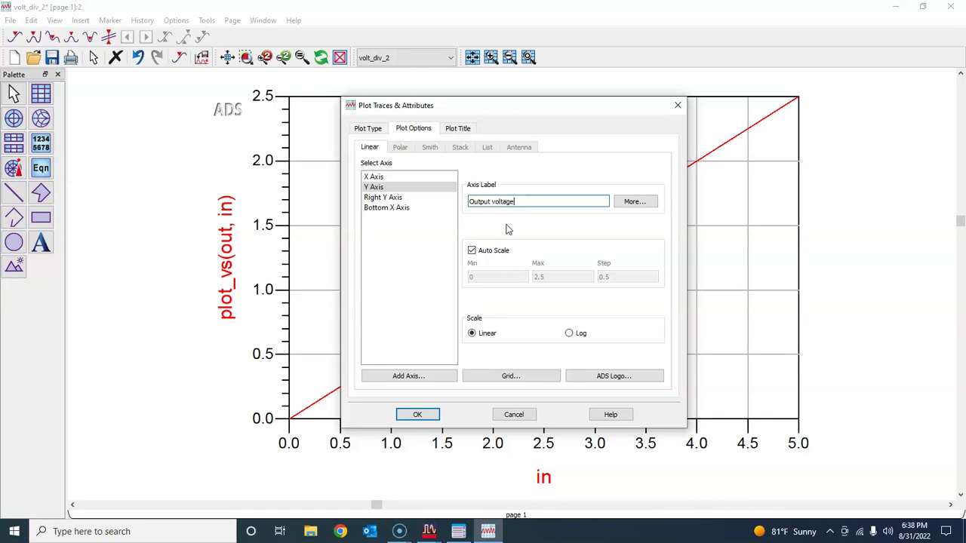
click(529, 200)
click(373, 176)
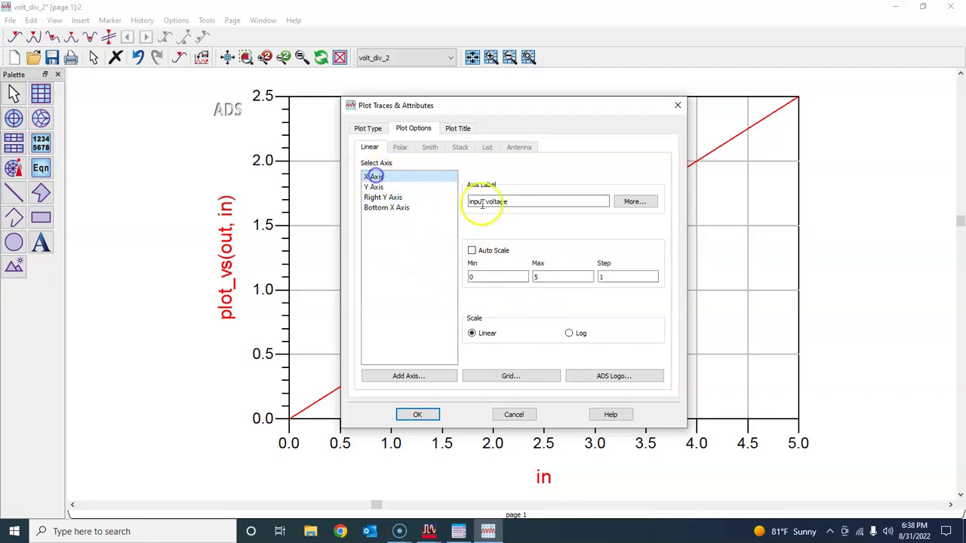
click(513, 202)
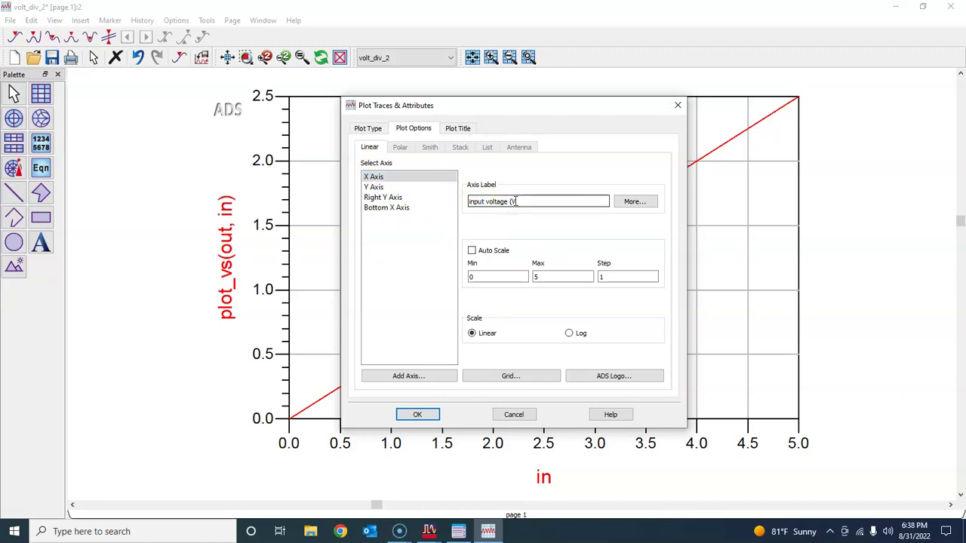
click(397, 187)
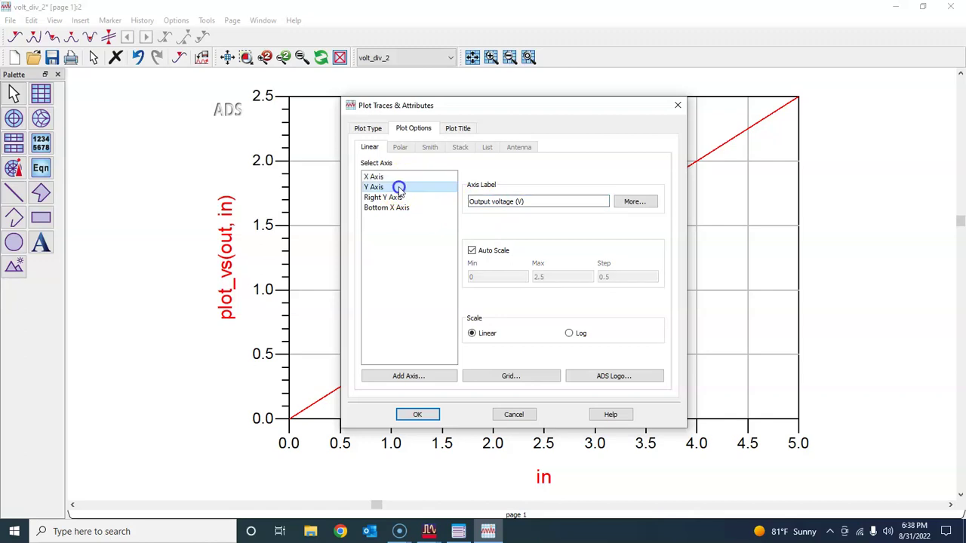
click(477, 201)
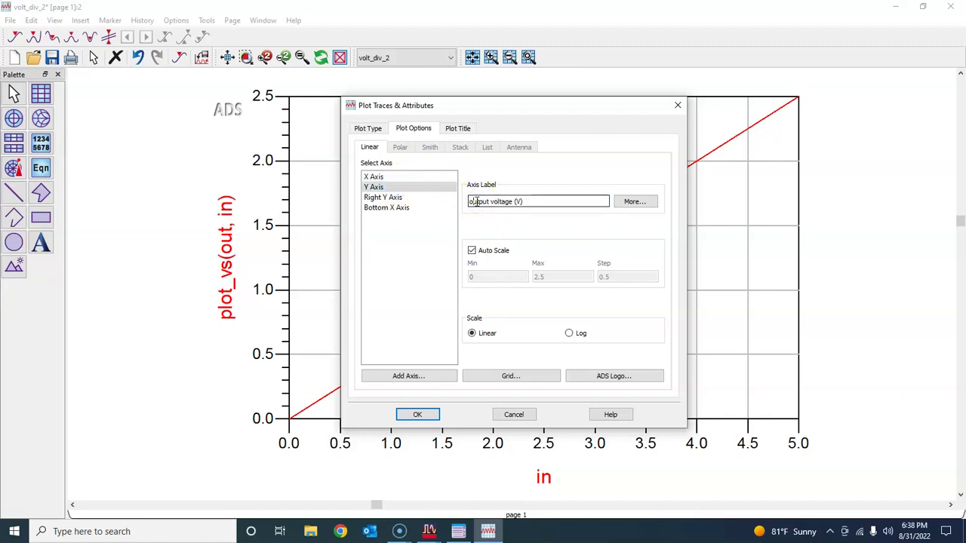
click(425, 412)
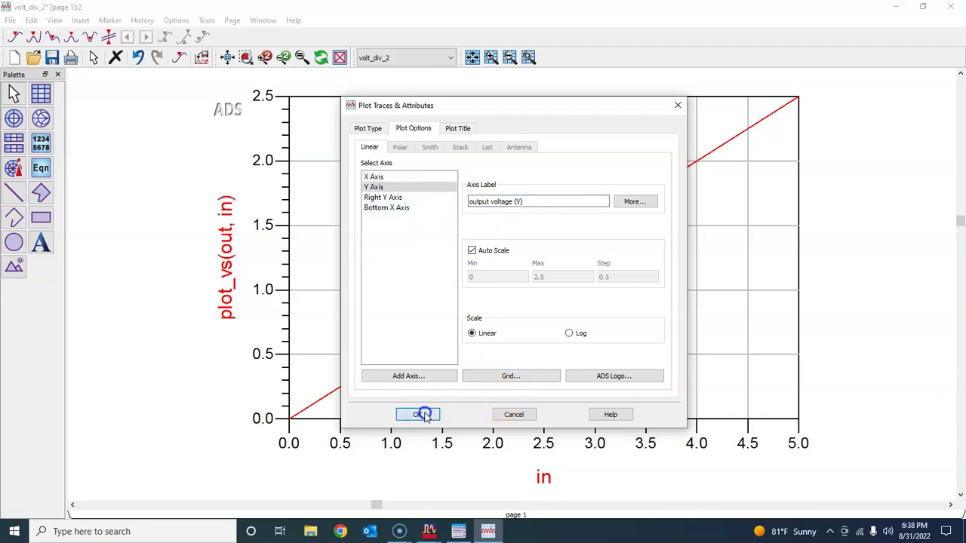
click(213, 357)
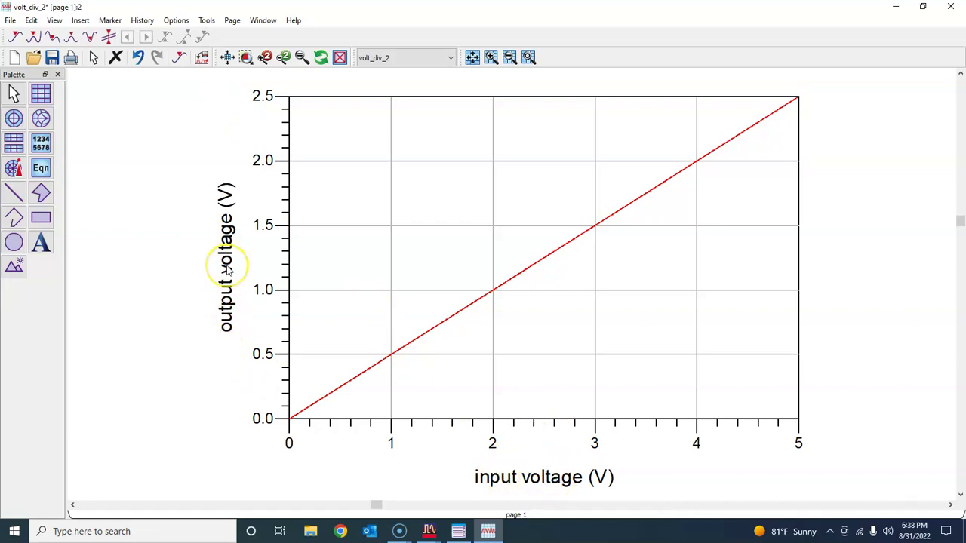
double_click(551, 310)
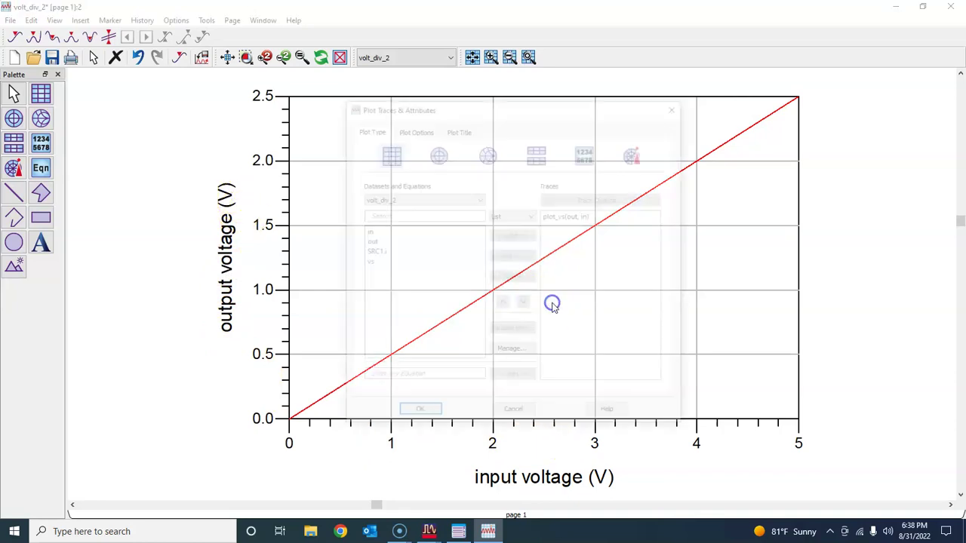
click(457, 130)
click(413, 129)
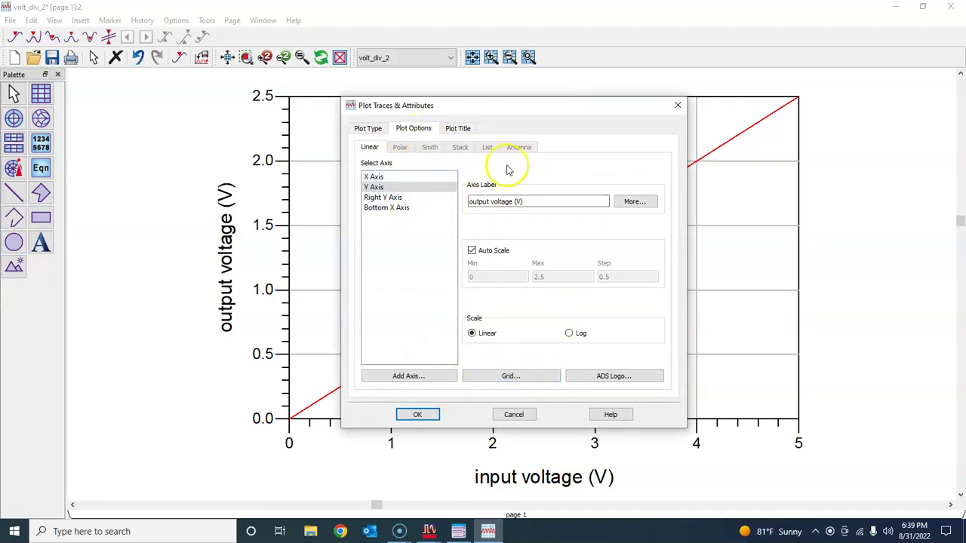
click(513, 414)
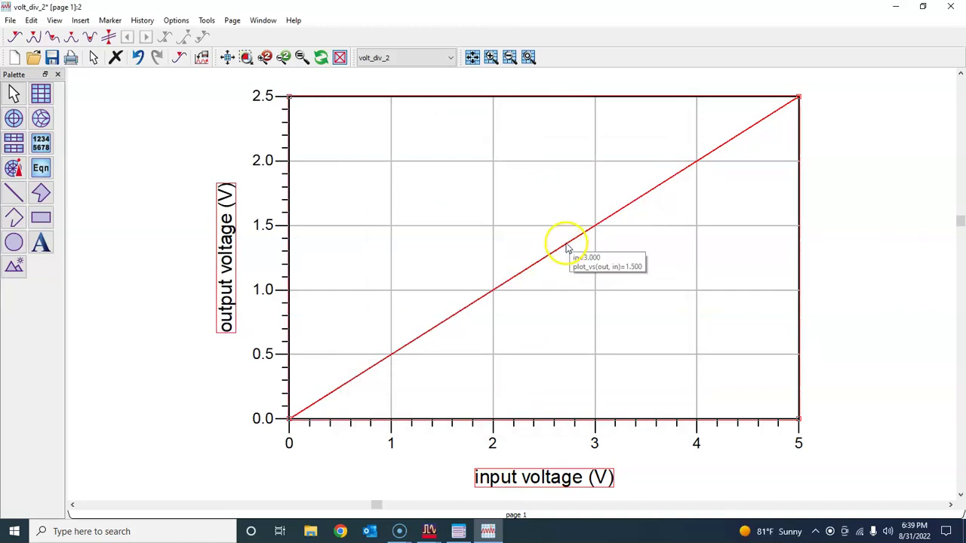
- Restyle the out-vs-in trace as a solid red line 2.0 points thick
double_click(569, 247)
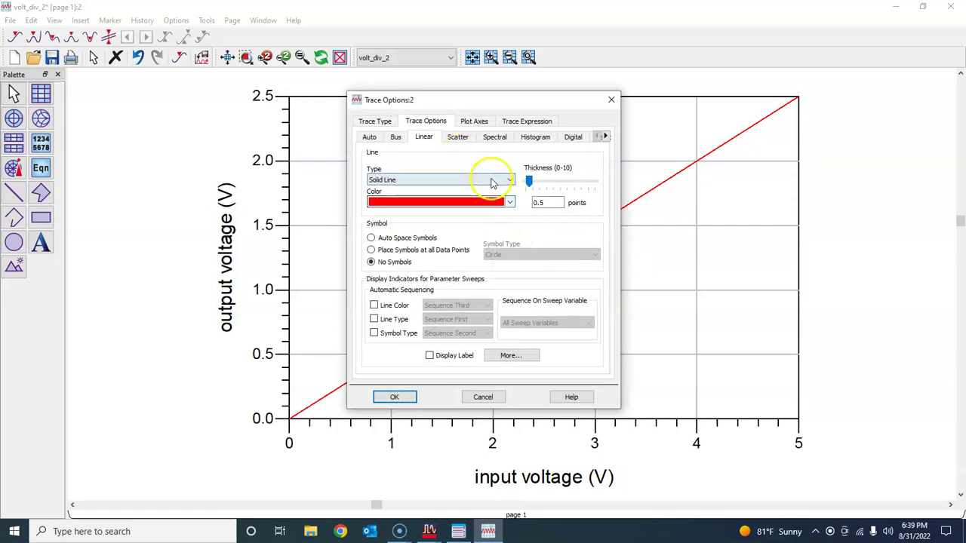
click(491, 180)
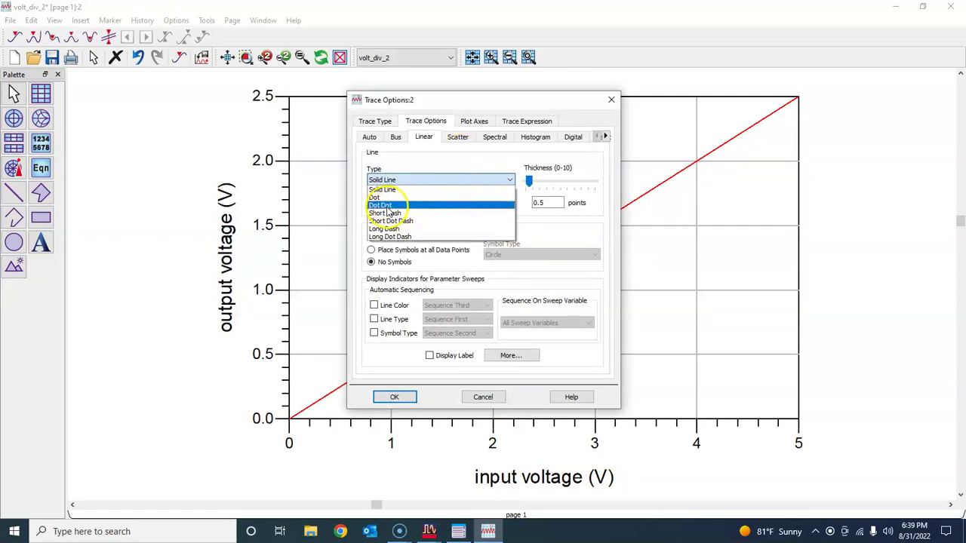
click(543, 222)
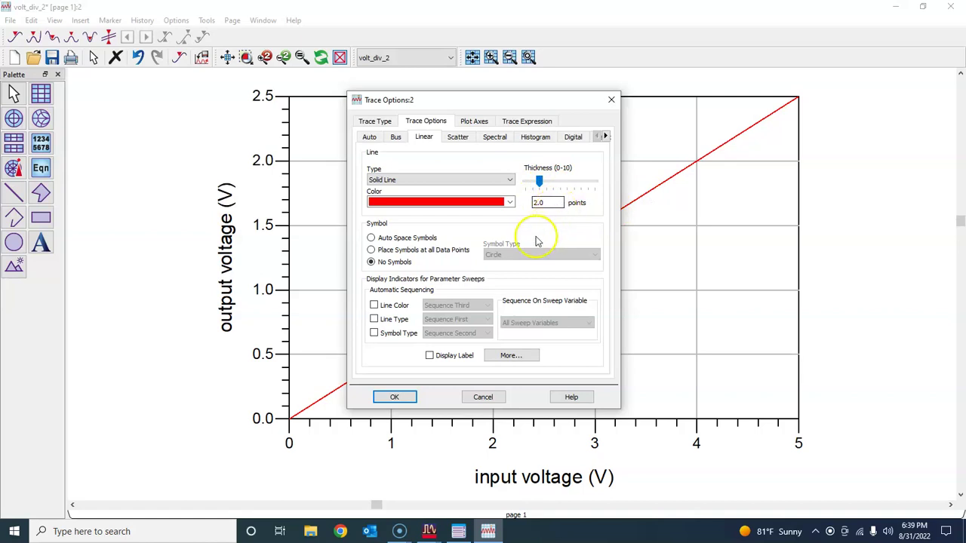
click(499, 201)
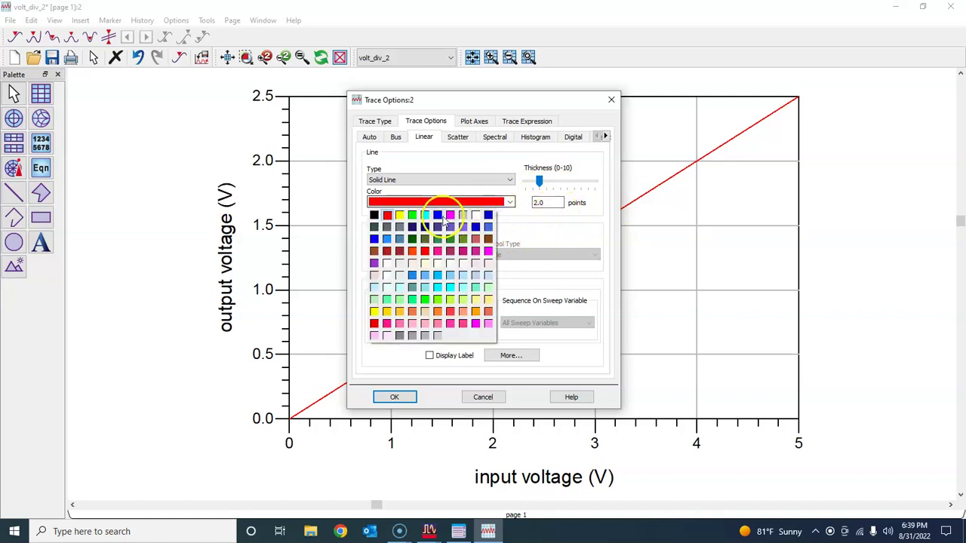
click(489, 215)
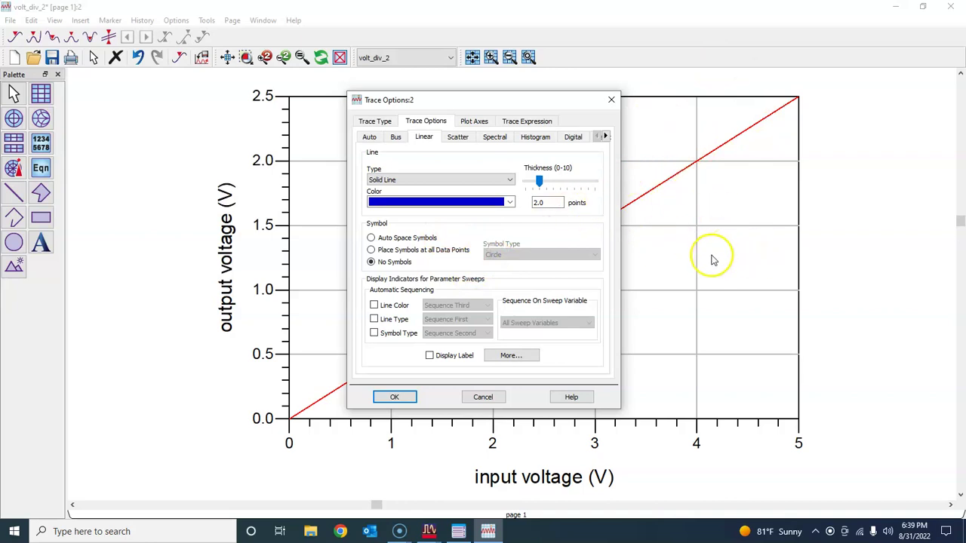
click(510, 202)
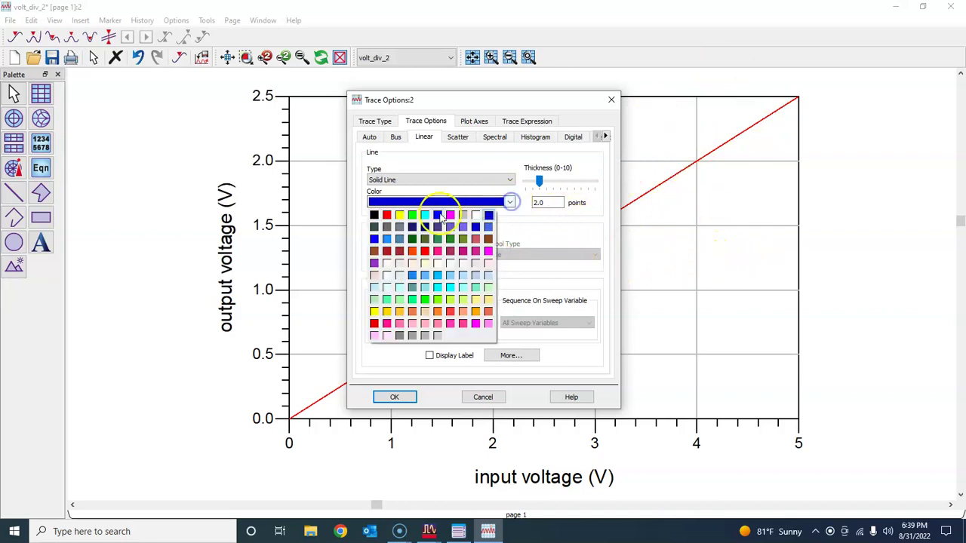
click(386, 215)
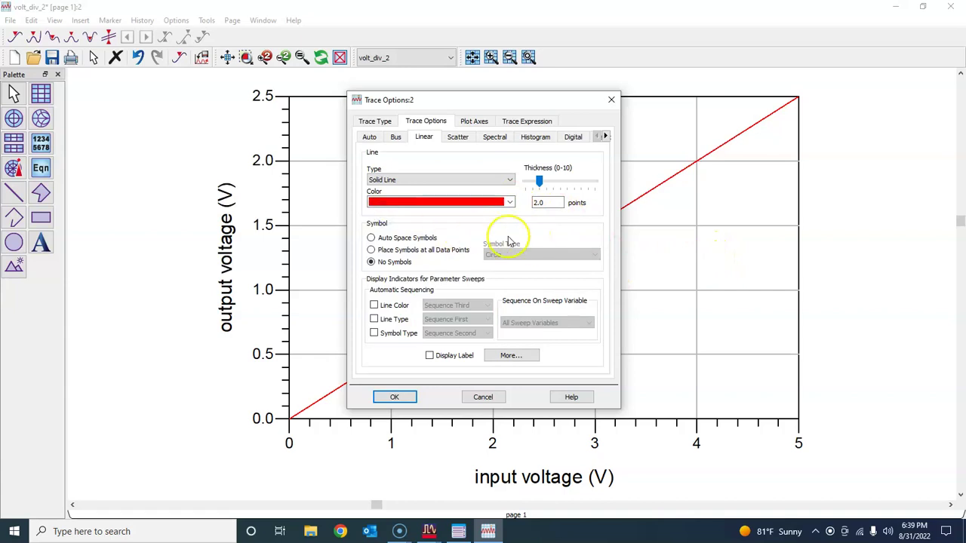
click(402, 398)
click(626, 252)
click(832, 237)
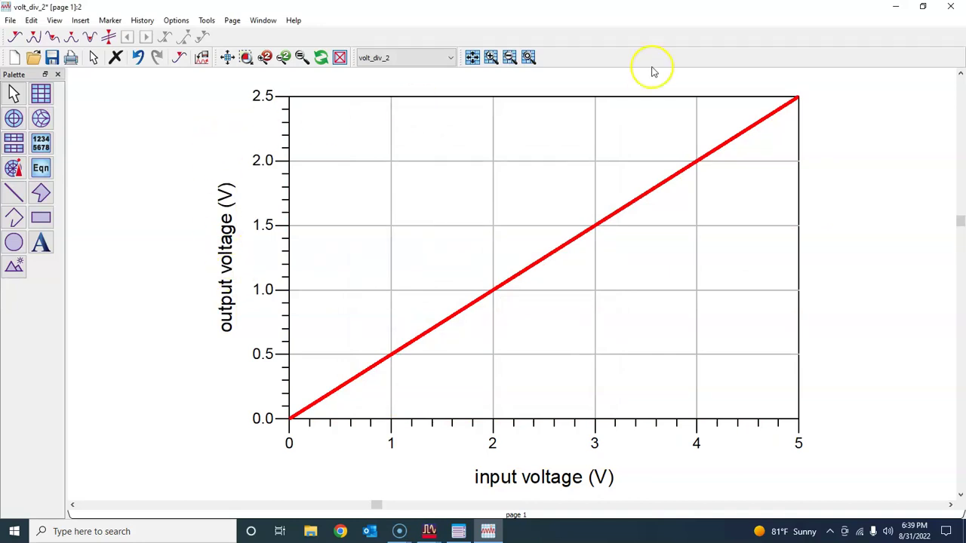
- Save the data display and place marker m1 on the red trace
click(51, 57)
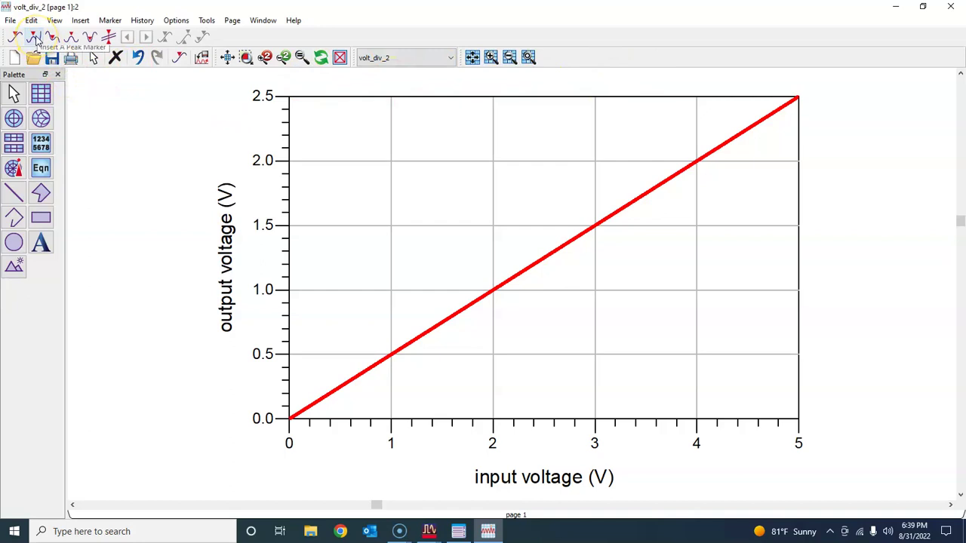
click(13, 40)
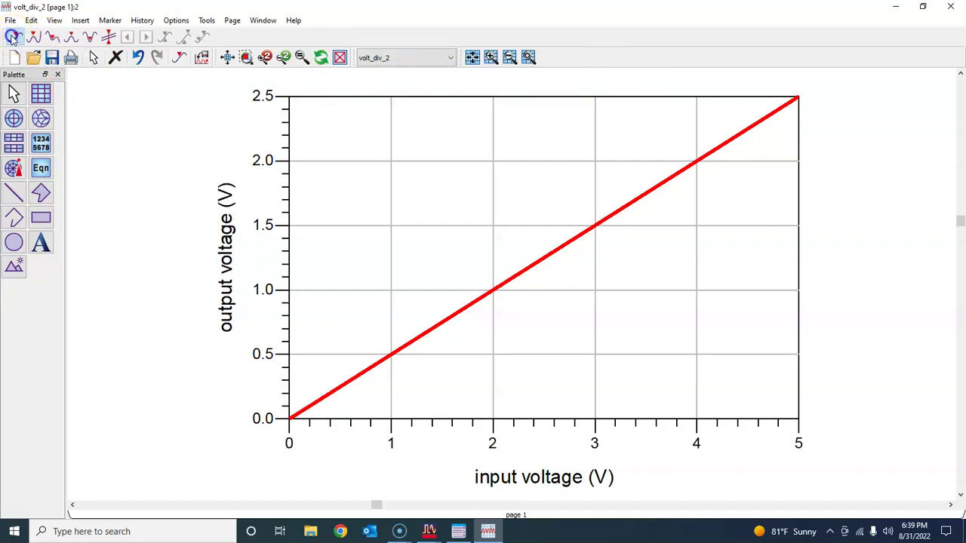
click(565, 242)
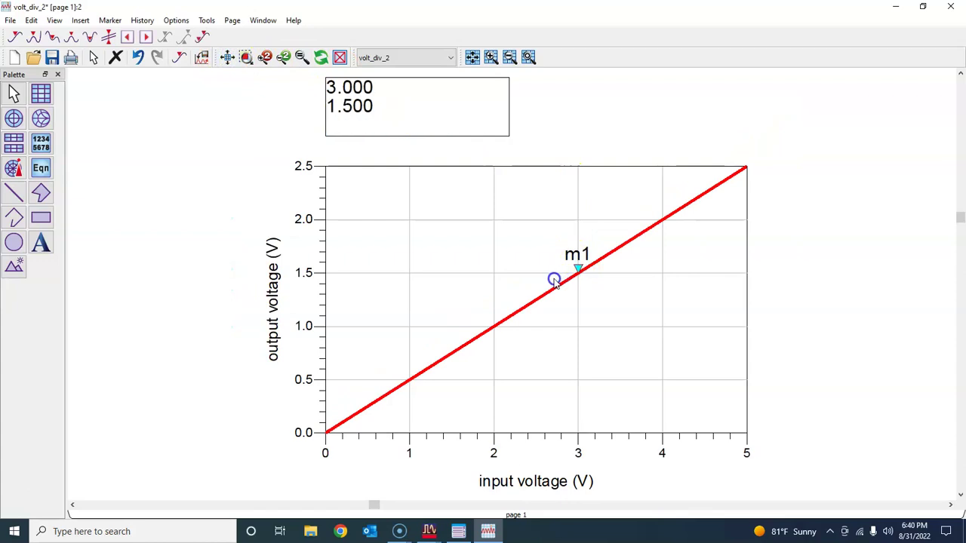
- Move marker m1 to in=2.000, reading 1.000, and save the display
click(580, 272)
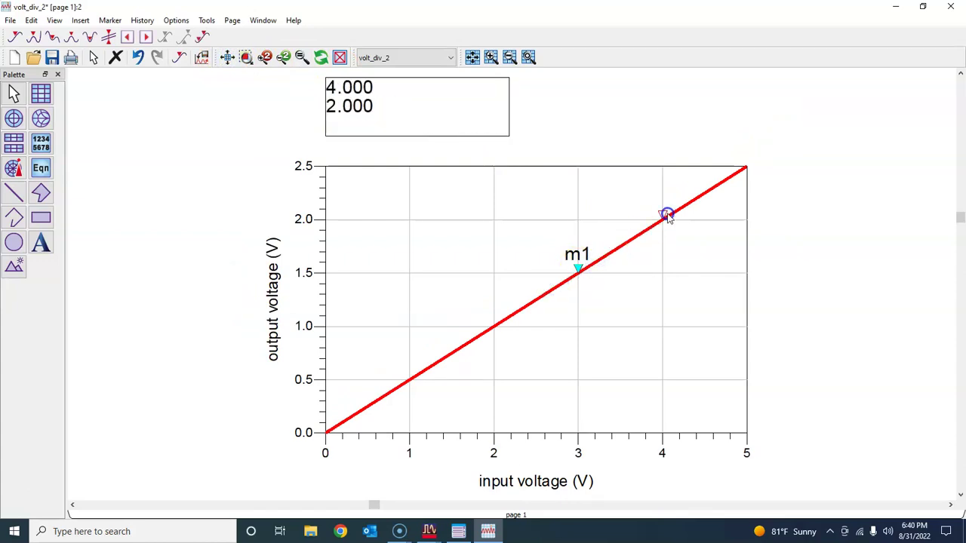
mouse_move(668, 218)
mouse_down()
mouse_move(578, 261)
mouse_move(503, 320)
mouse_up()
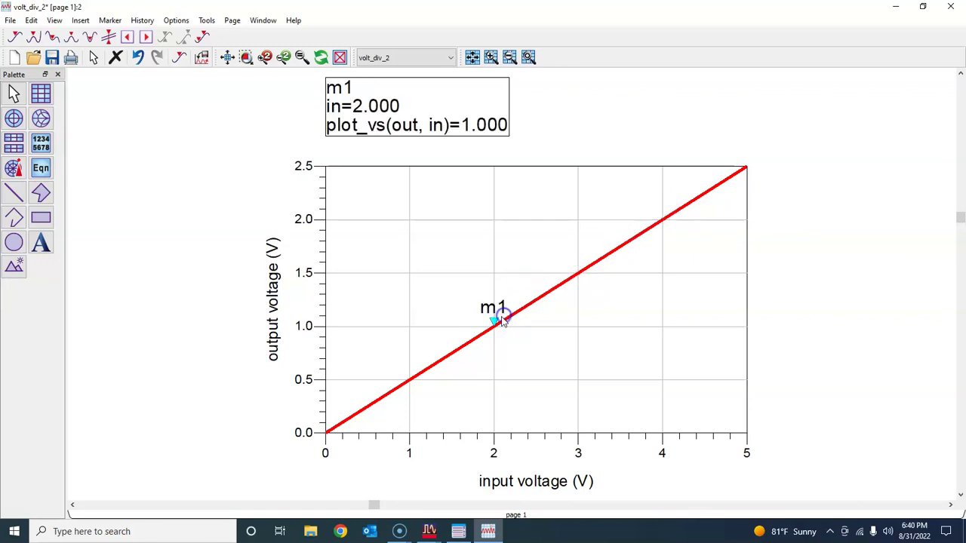
click(523, 166)
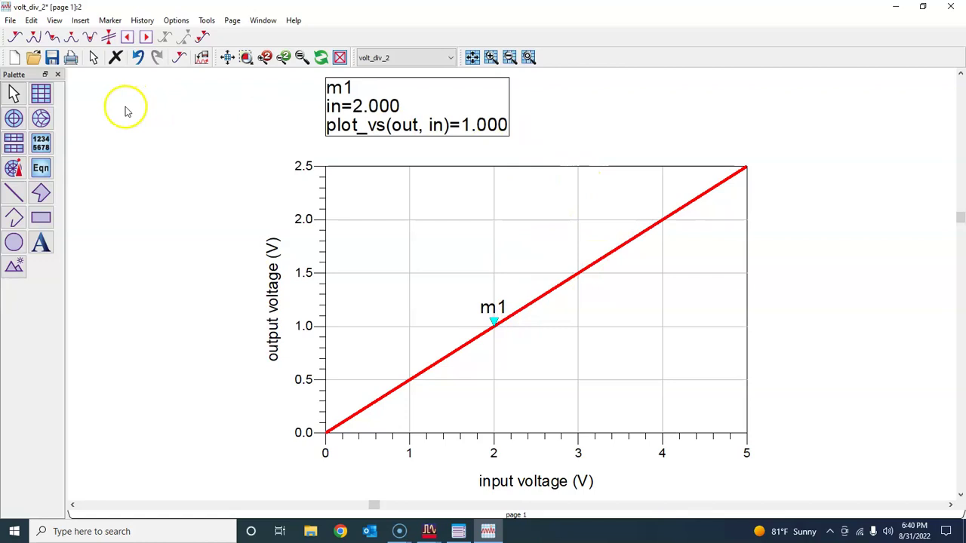
click(52, 57)
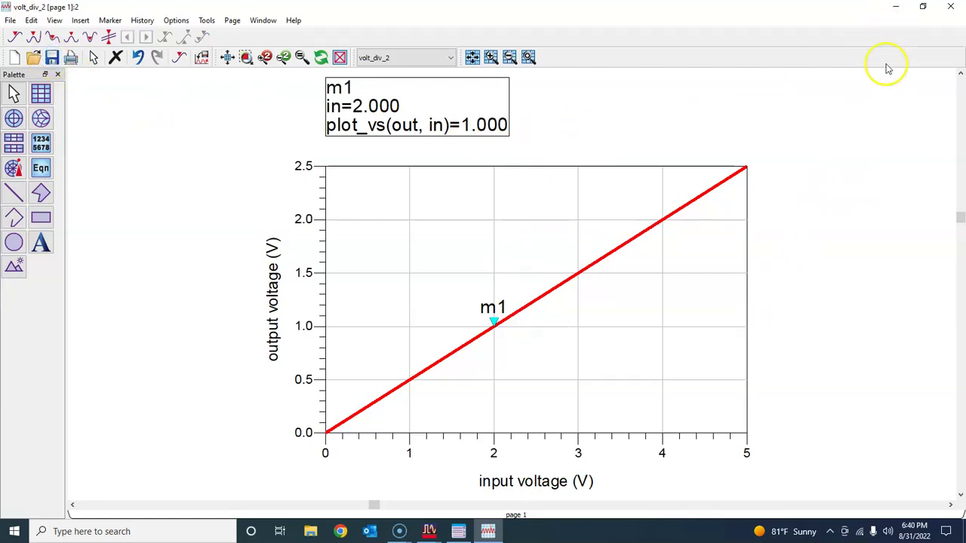
- Close the data display window to bring the volt_div_2 schematic back to the front
click(953, 7)
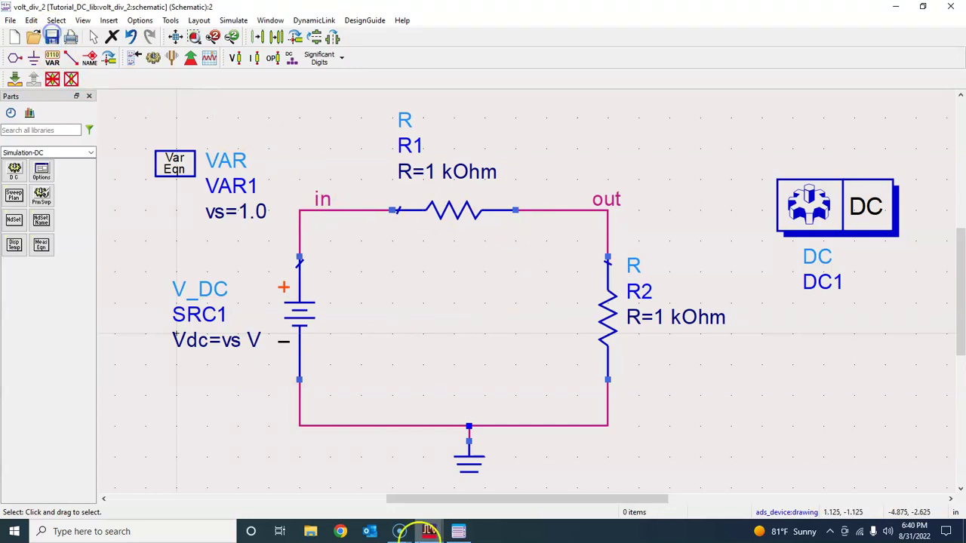
click(399, 532)
click(410, 479)
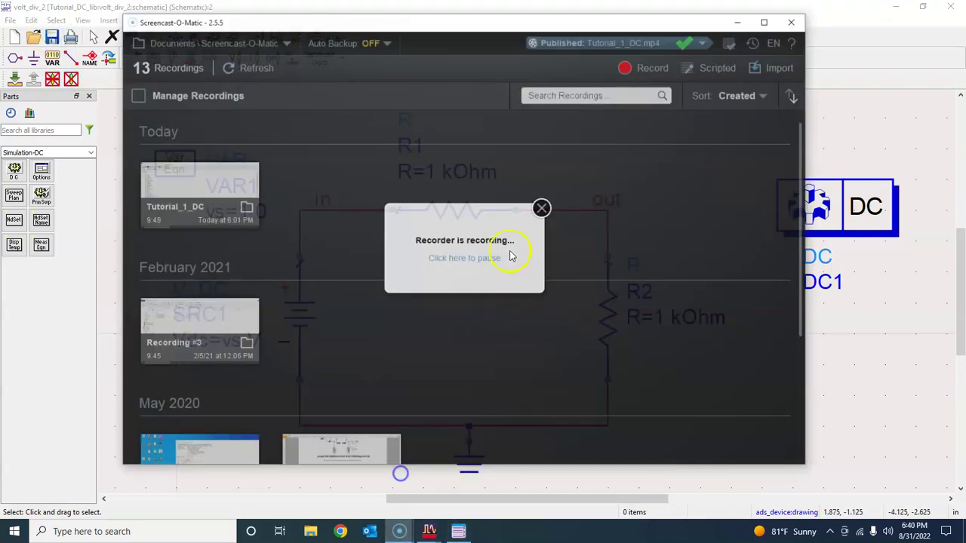